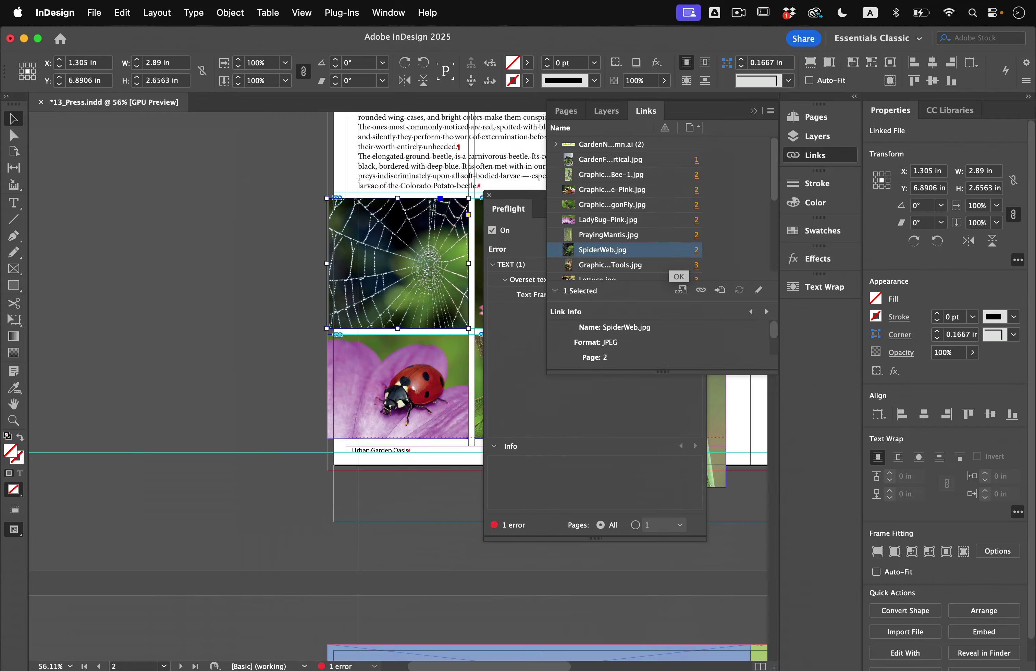
Go to the overset text frame that Preflight lists on page 3 and extend its lower edge to a height of about 4.125 in
left_click(524, 199)
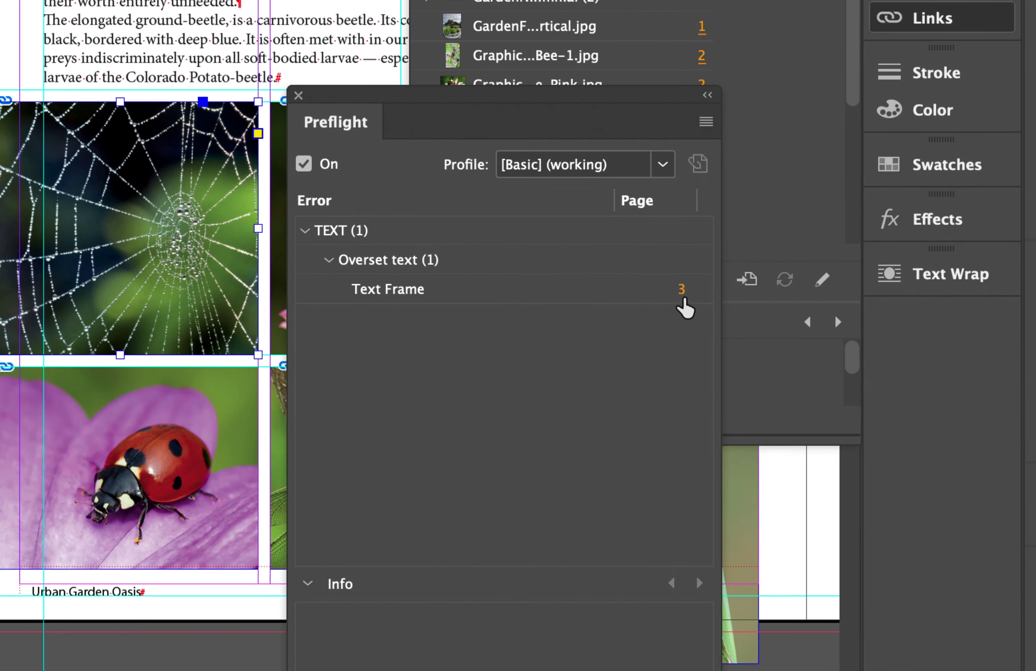
left_click(681, 296)
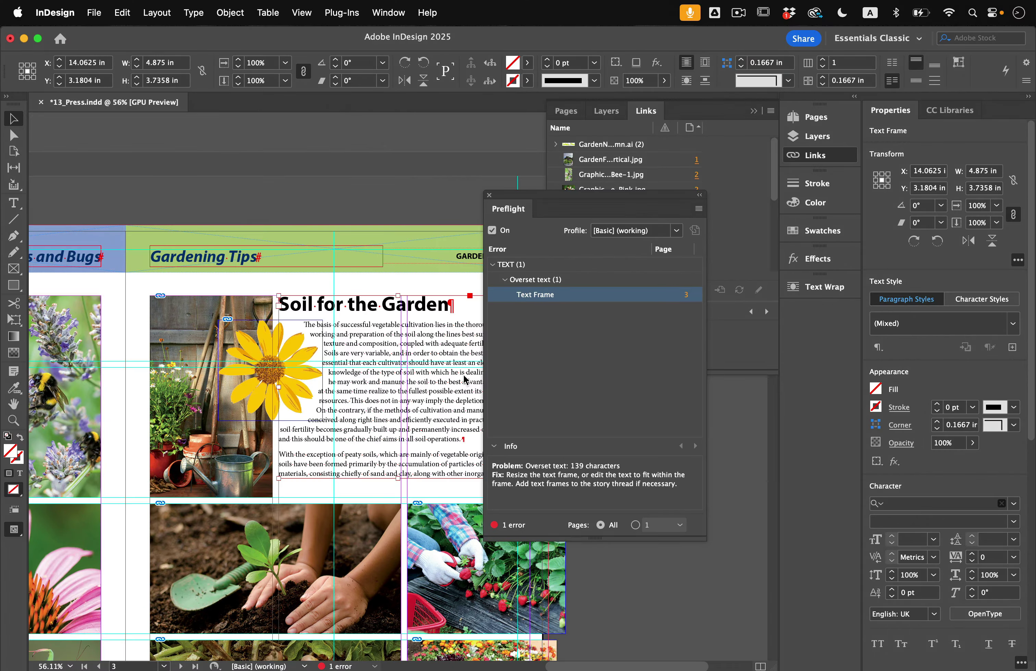
scroll(357, 392, "down", 2)
scroll(358, 393, "right", 2)
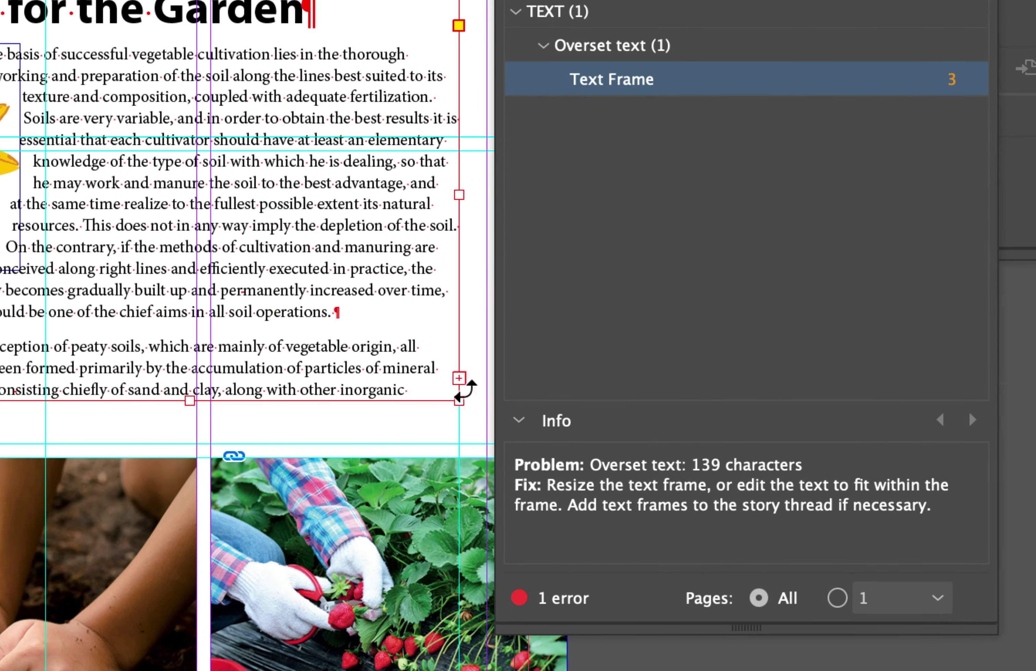
left_click(460, 379)
left_click_drag(189, 400, 191, 444)
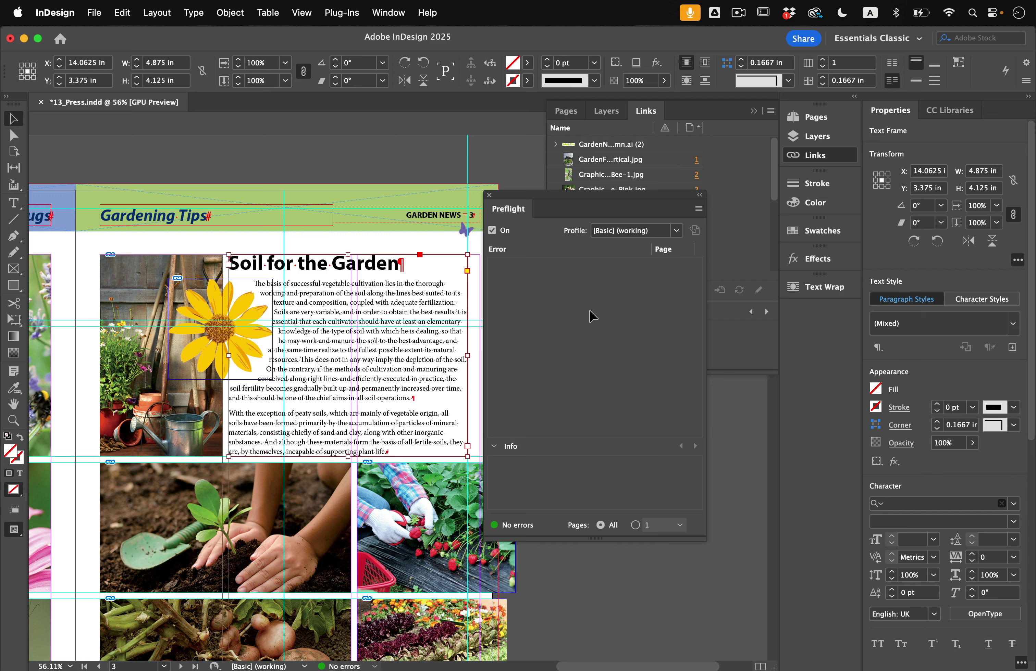
Review the document's color swatches from start to end, examining their color modes and spot colors
left_click(814, 231)
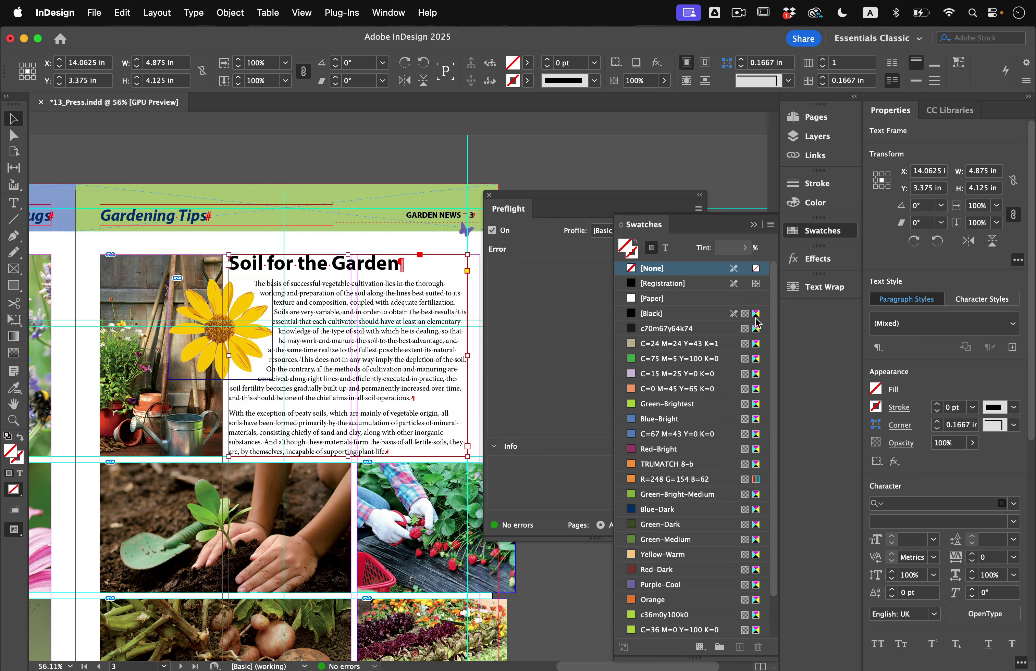
scroll(756, 625, "down", 3)
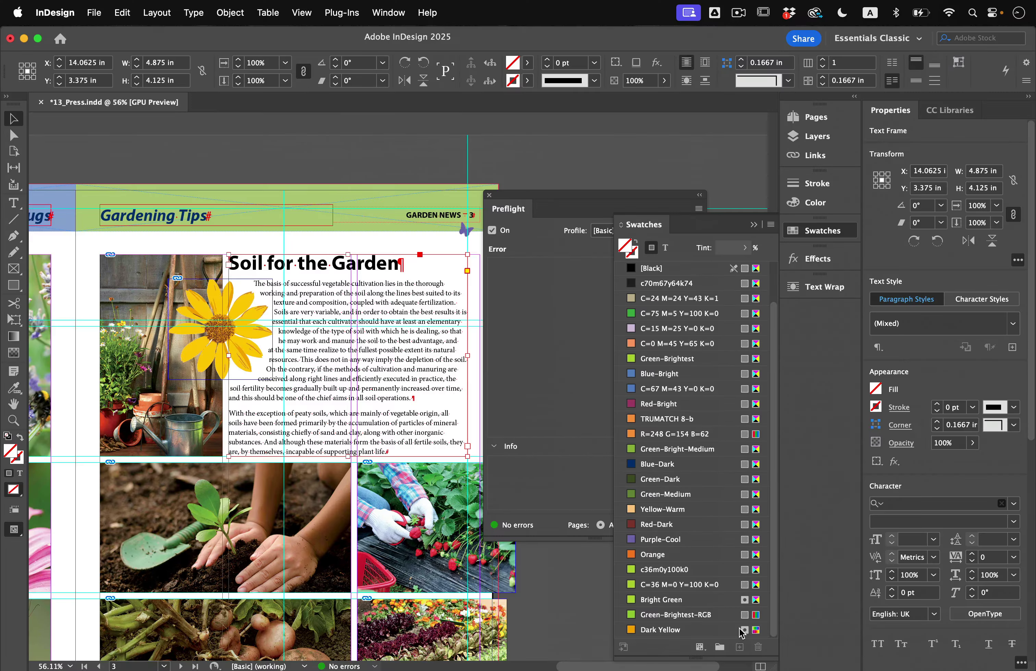
scroll(629, 185, "up", 3)
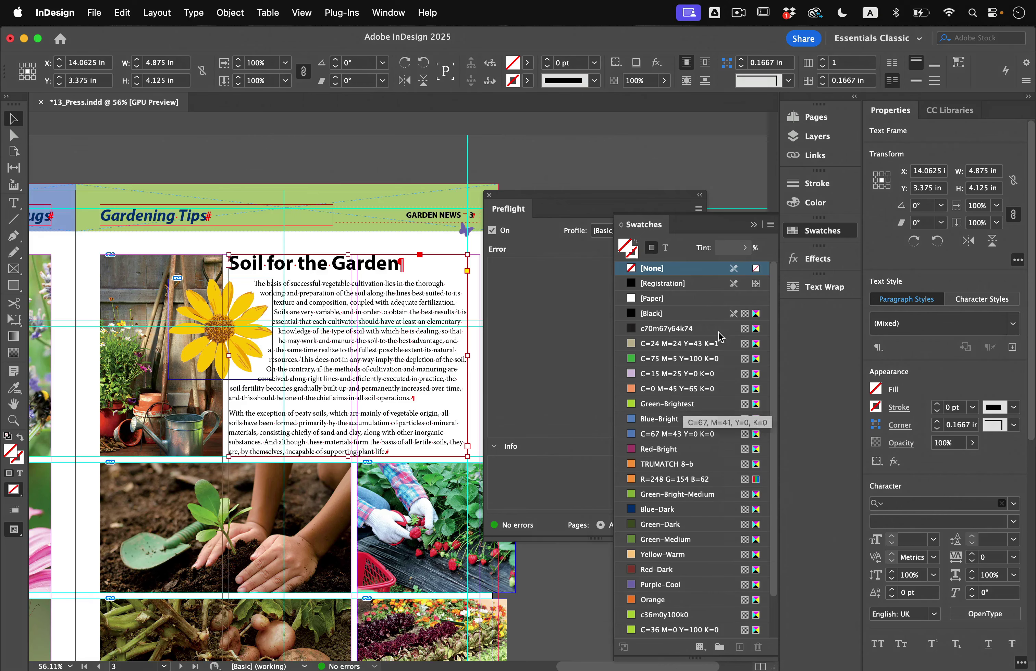
Go to the cover on page 1, fit it in view, and look over it and the spread on pages 2–3
left_click(819, 117)
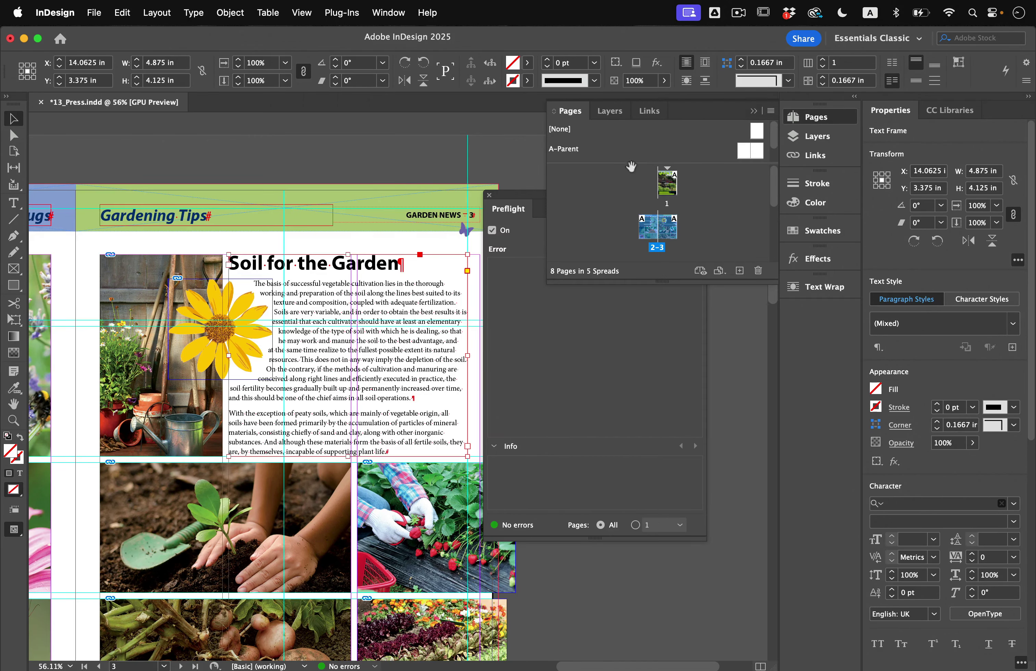
double_click(667, 183)
key("super+0")
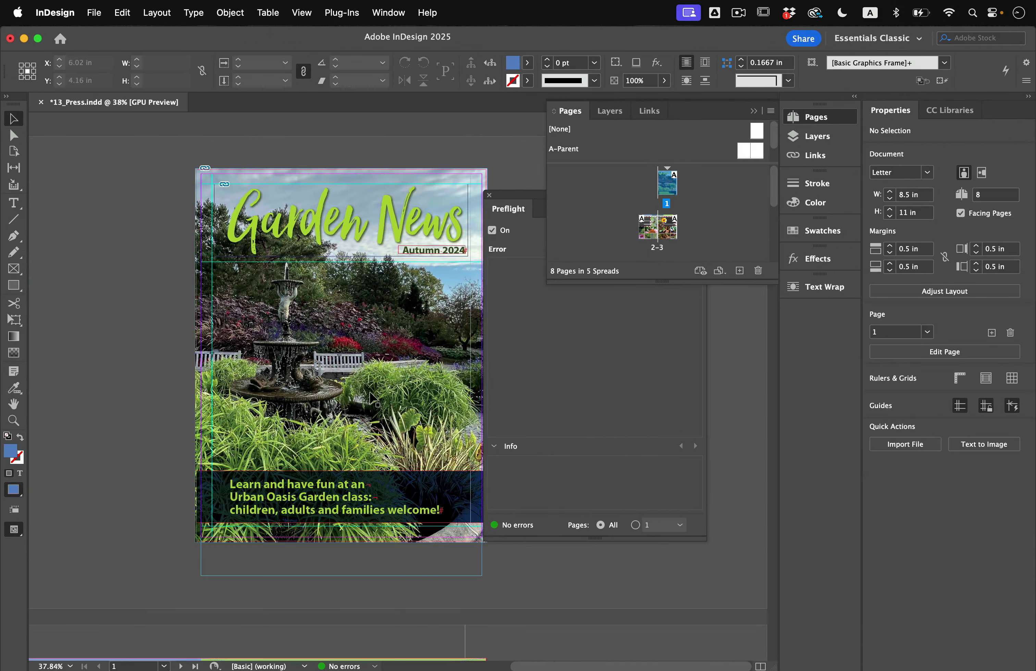
scroll(208, 462, "down", 10)
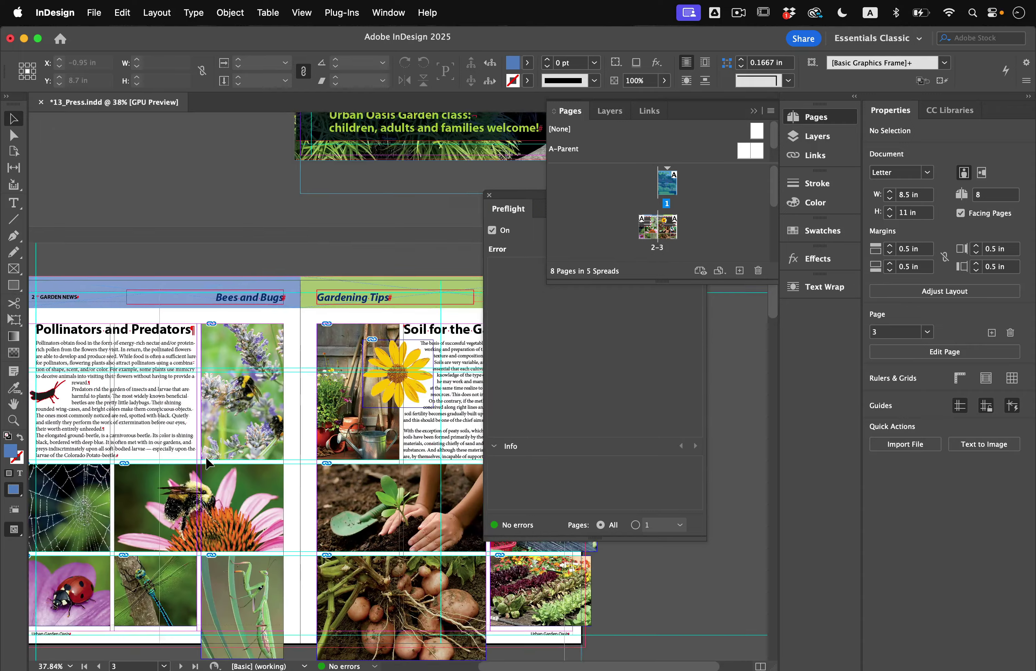
scroll(208, 461, "down", 5)
scroll(209, 462, "left", 5)
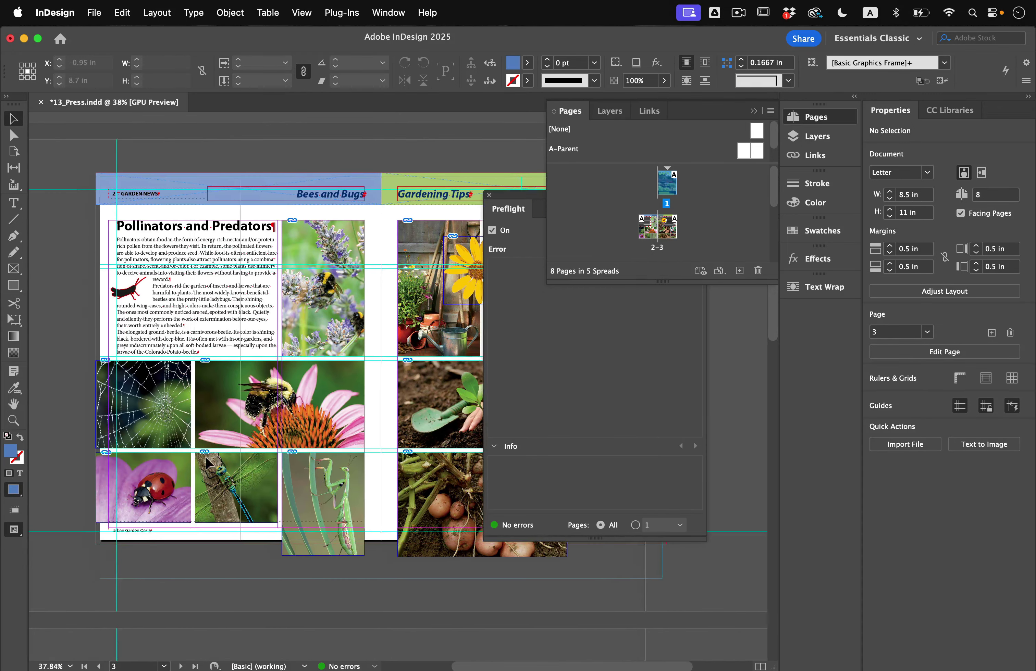
scroll(208, 461, "up", 3)
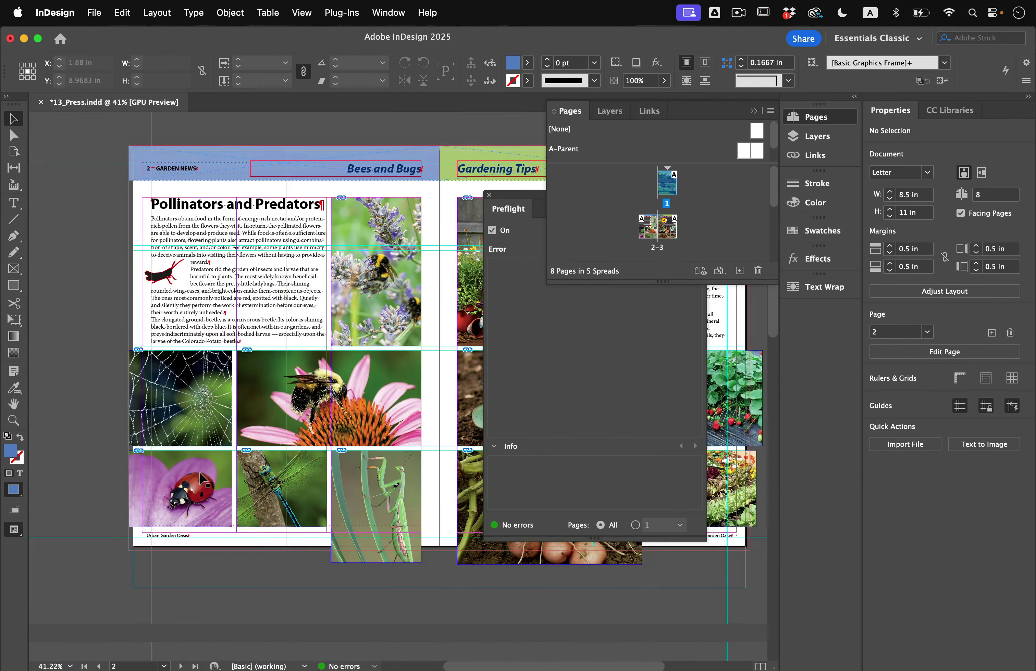
Close Preflight and collapse the page thumbnails so the spread on pages 2–3 is unobstructed
left_click(522, 208)
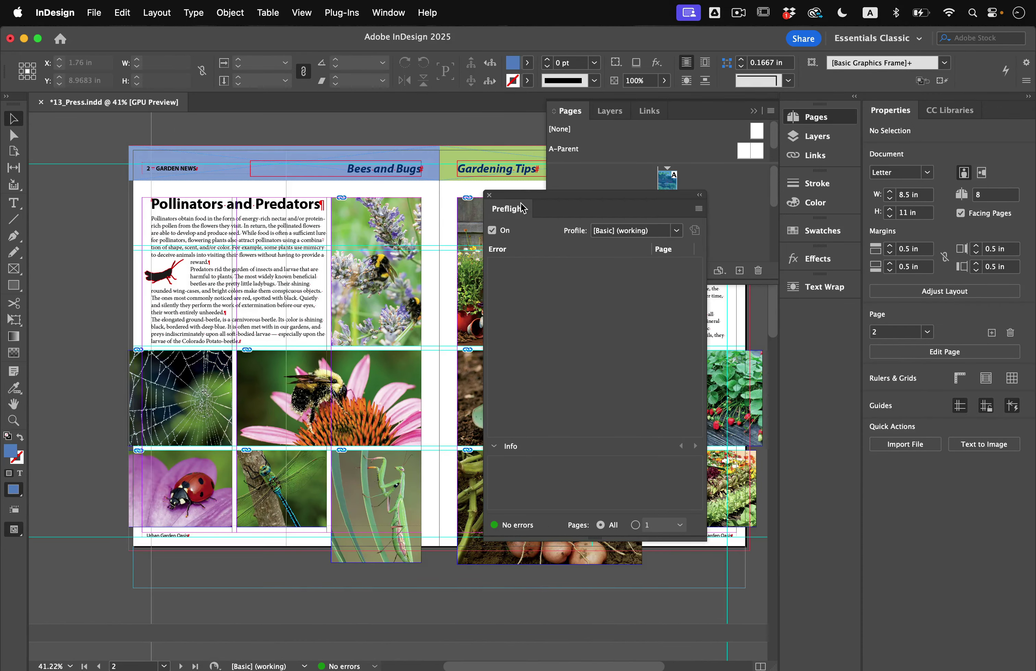
left_click(489, 196)
left_click(815, 116)
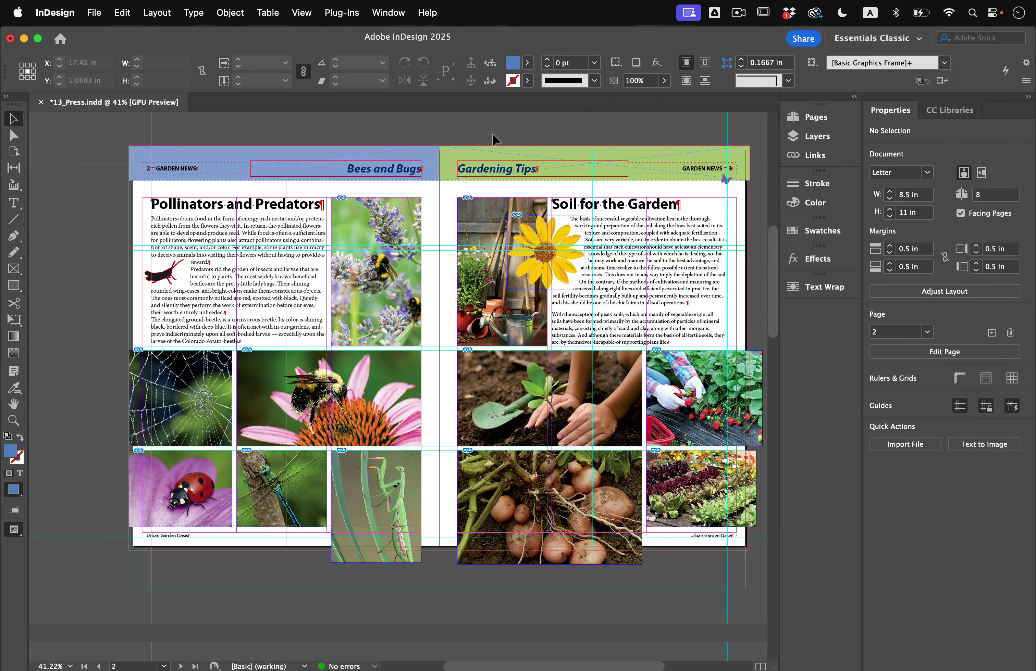
scroll(383, 216, "up", 1)
scroll(382, 216, "up", 1)
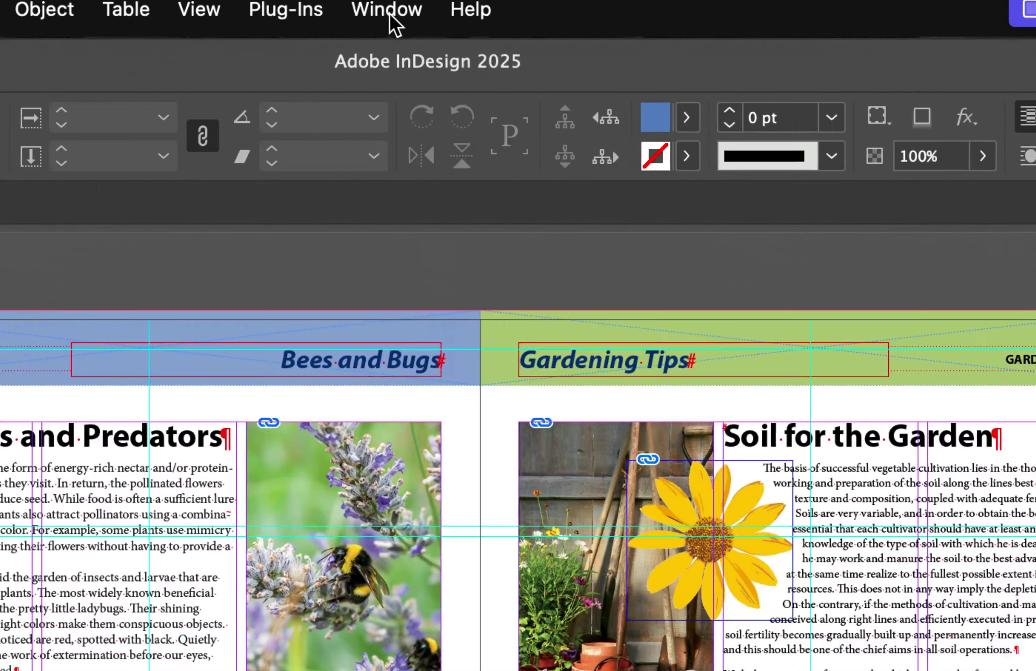
Open Separations Preview and set its view to Separations
left_click(388, 12)
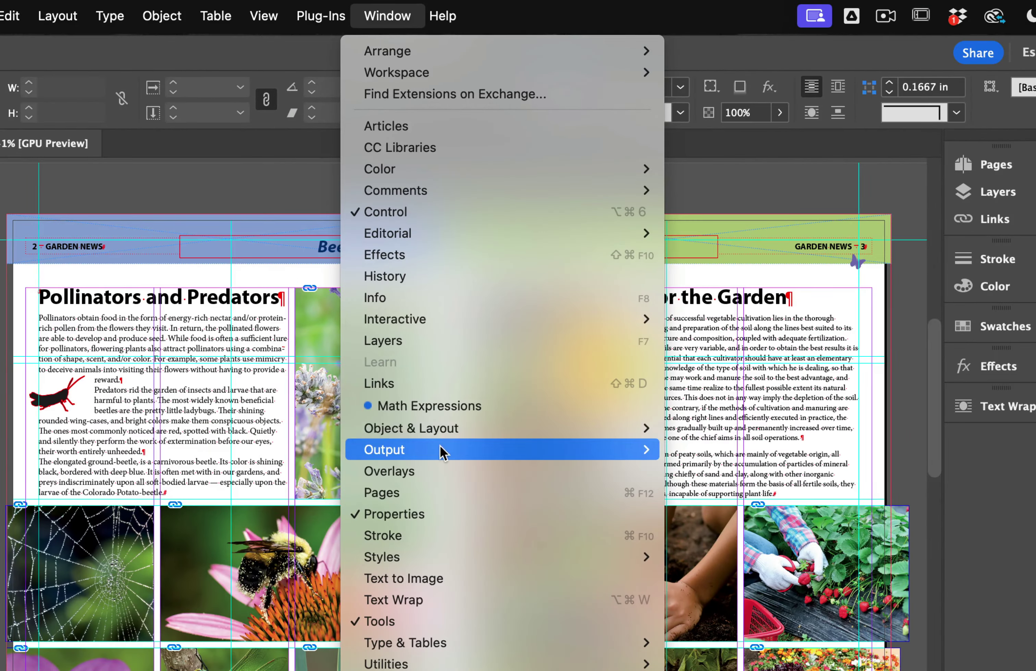
mouse_move(470, 665)
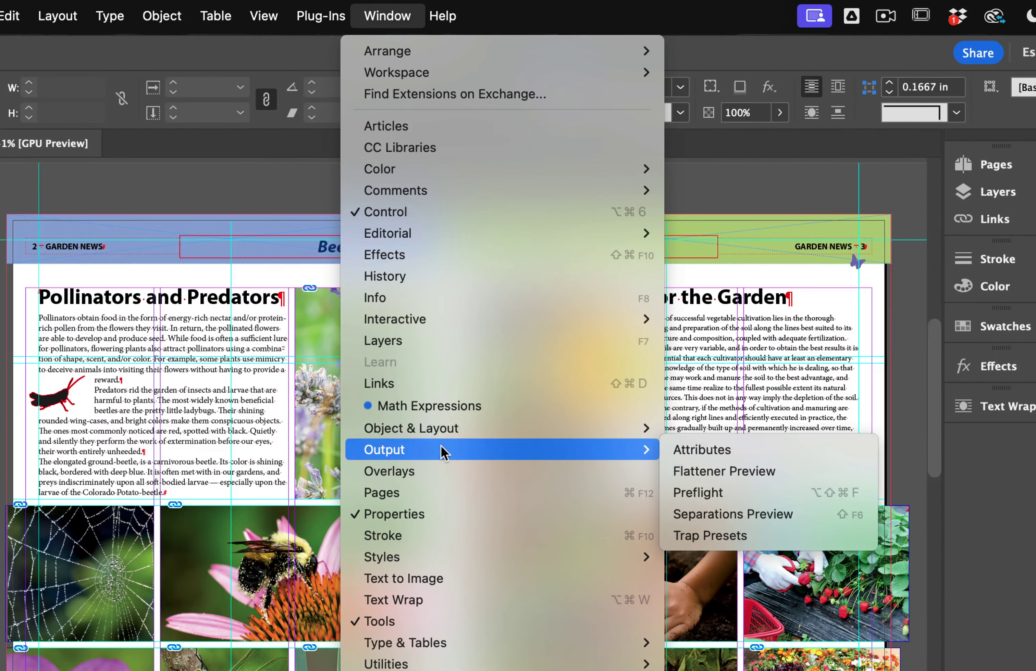
left_click(737, 515)
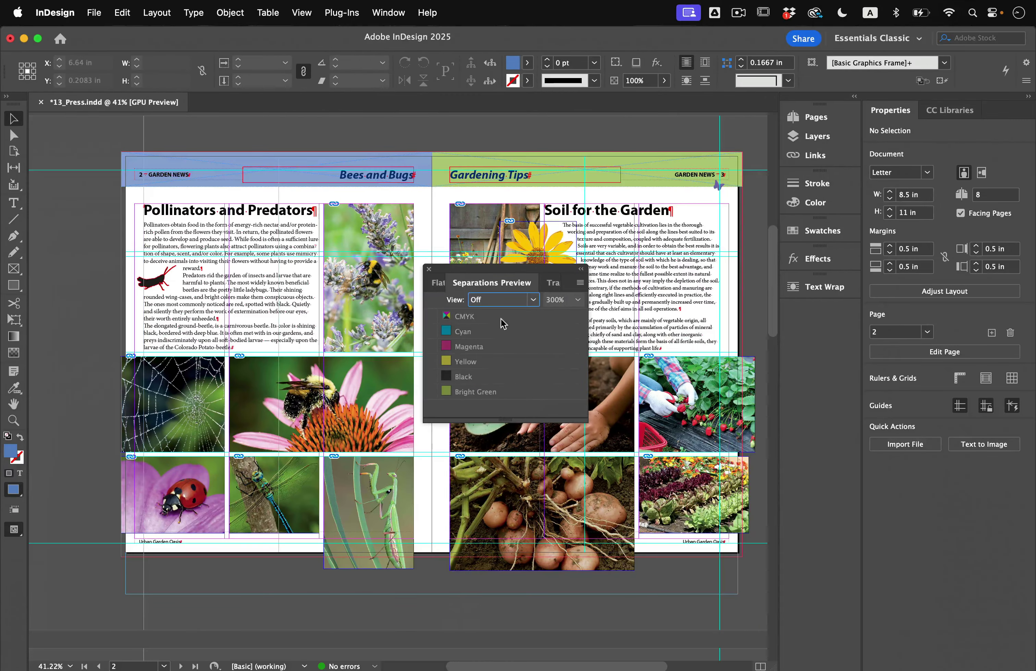
left_click_drag(504, 271, 541, 279)
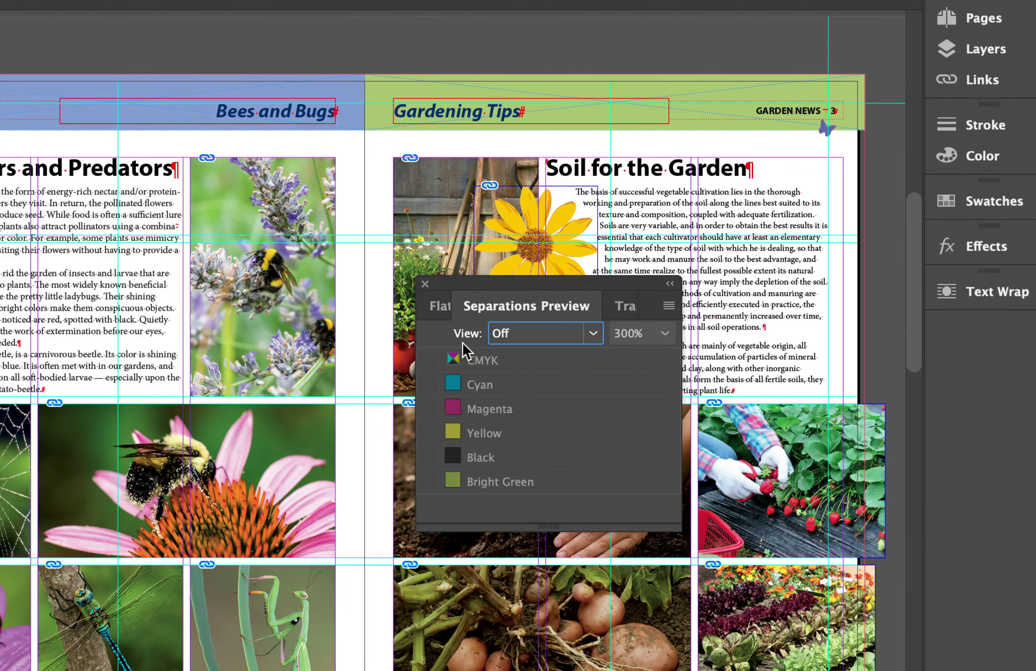
left_click(549, 337)
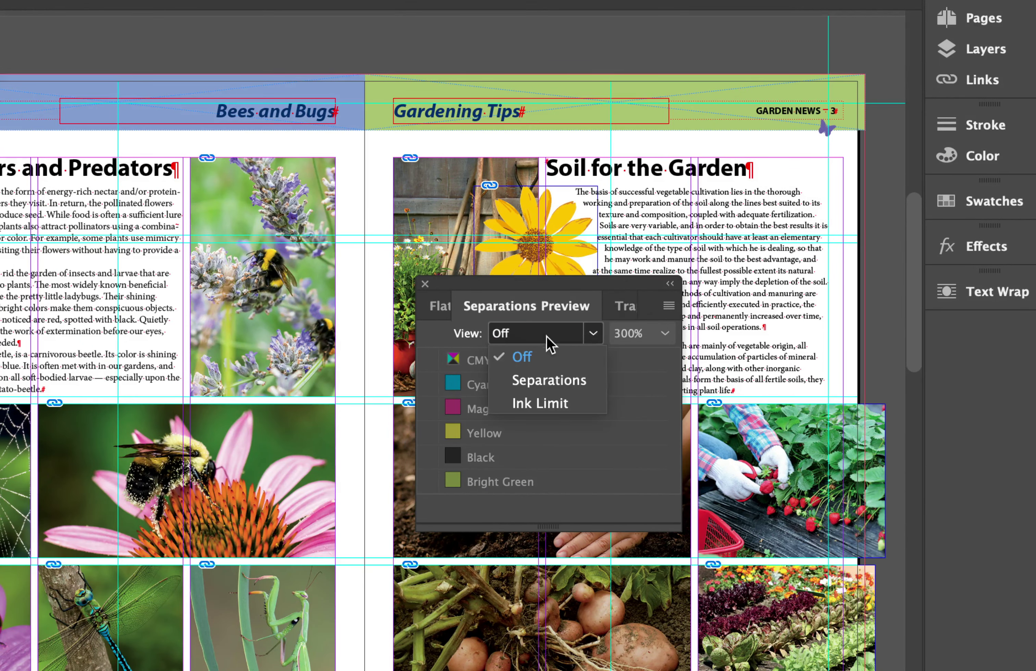
left_click(549, 379)
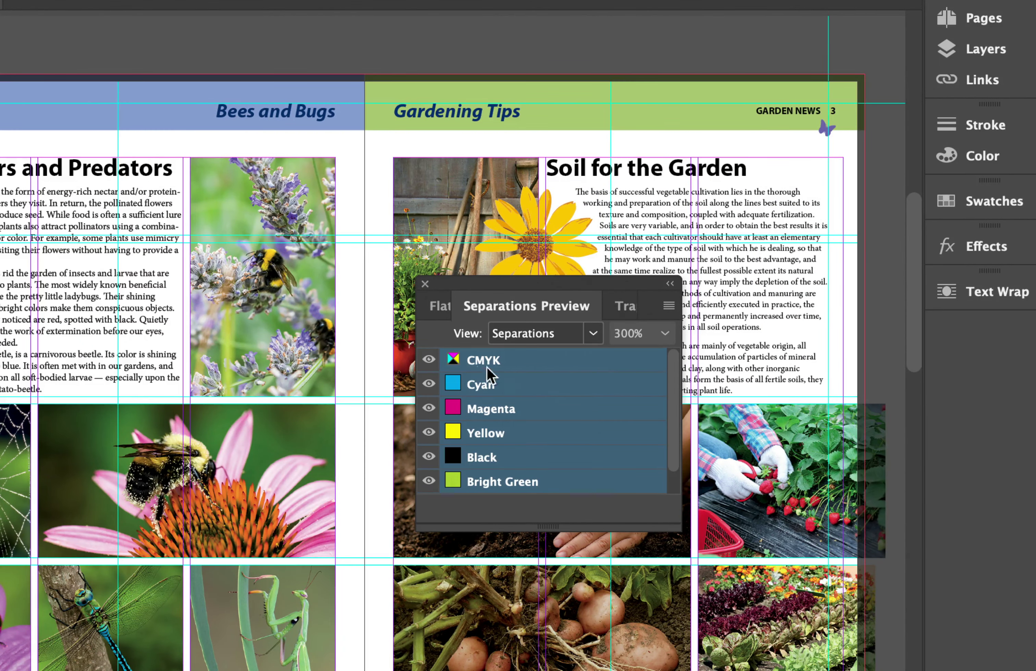
Hide the CMYK plates to preview only the spot inks, and enlarge Separations Preview to list every ink
left_click(428, 360)
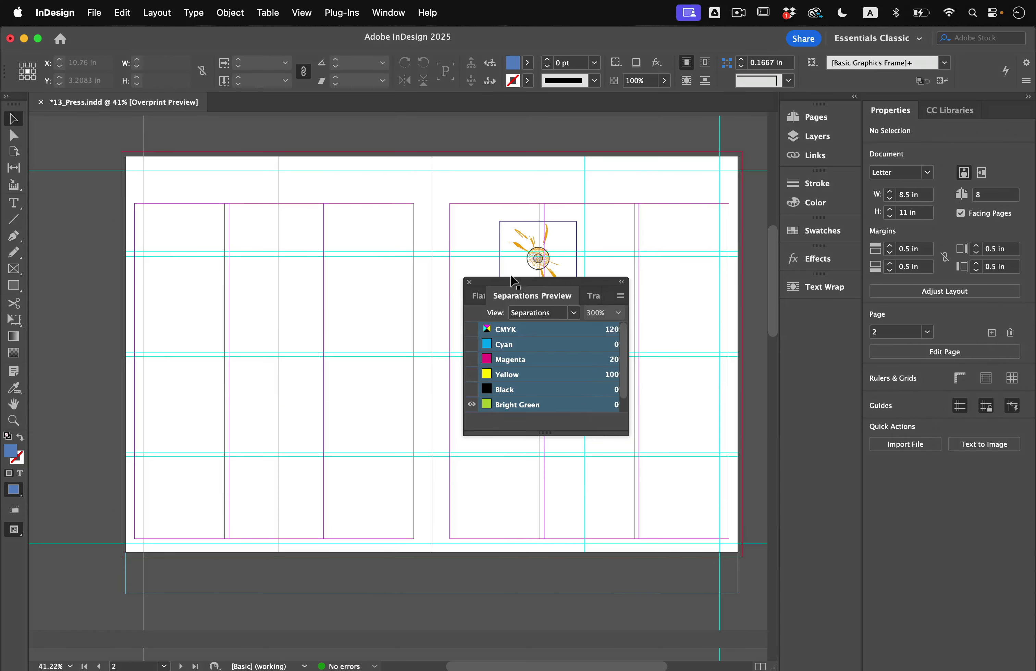
left_click_drag(496, 298, 487, 416)
left_click_drag(499, 360, 417, 352)
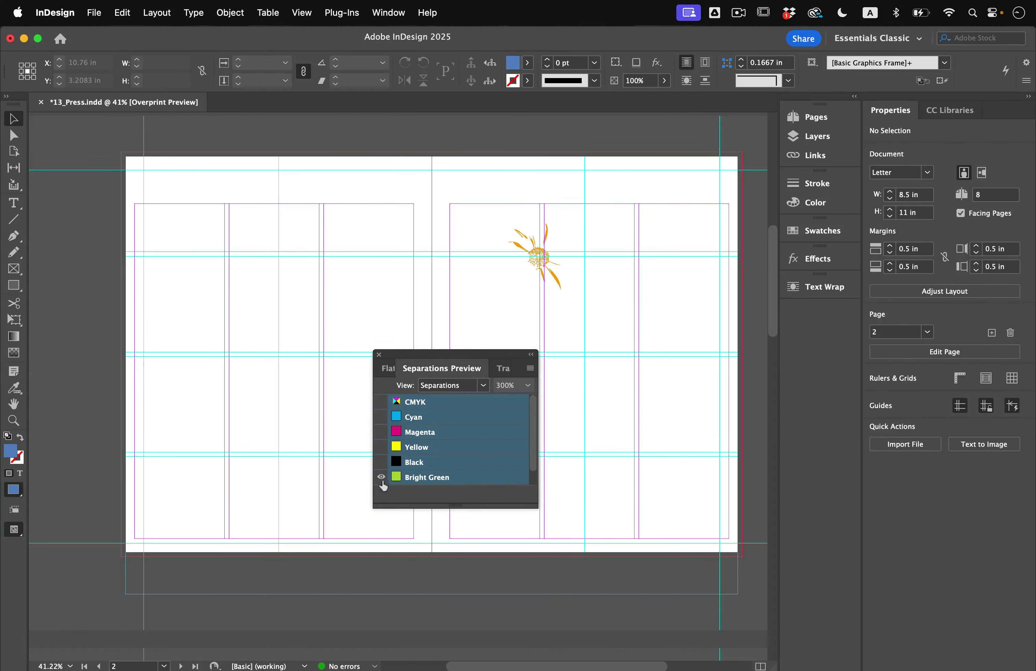
scroll(469, 440, "down", 1)
left_click_drag(457, 506, 459, 596)
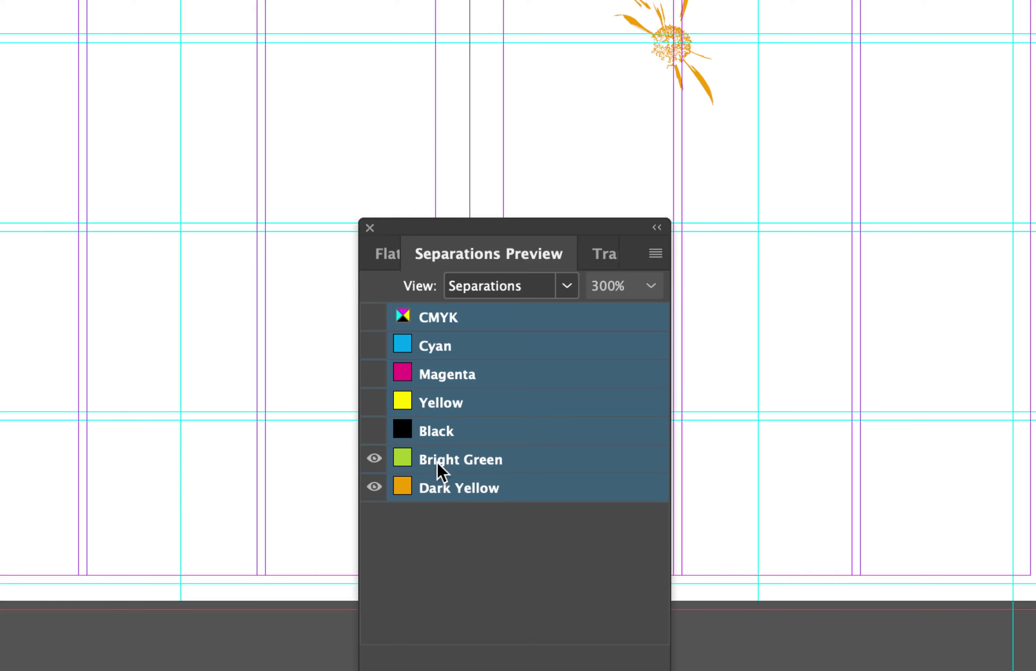
Preview the Dark Yellow and Bright Green spot plates one at a time on the spread
left_click(374, 459)
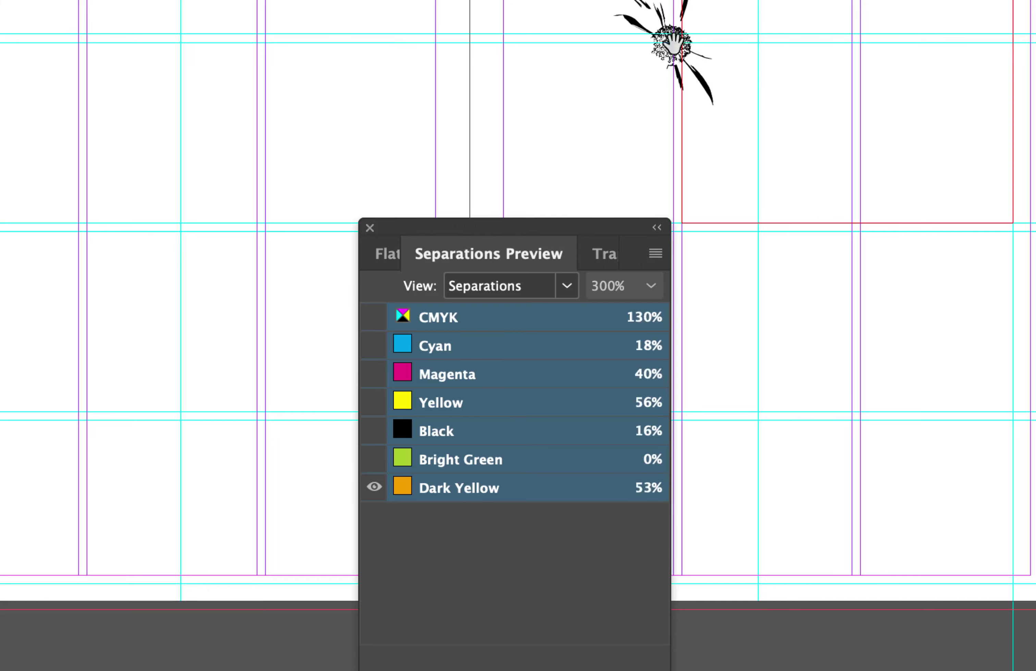
left_click(374, 461)
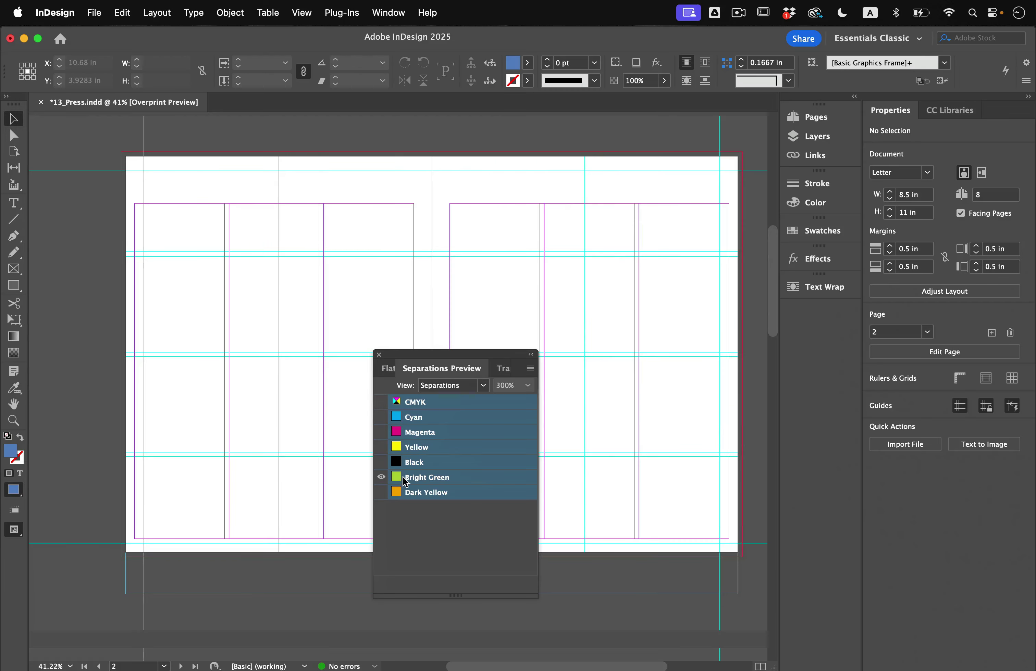
left_click_drag(453, 355, 473, 328)
Preview the Black plate alone, add the Yellow, Magenta and Cyan plates in turn, and return to Black only
left_click(400, 435)
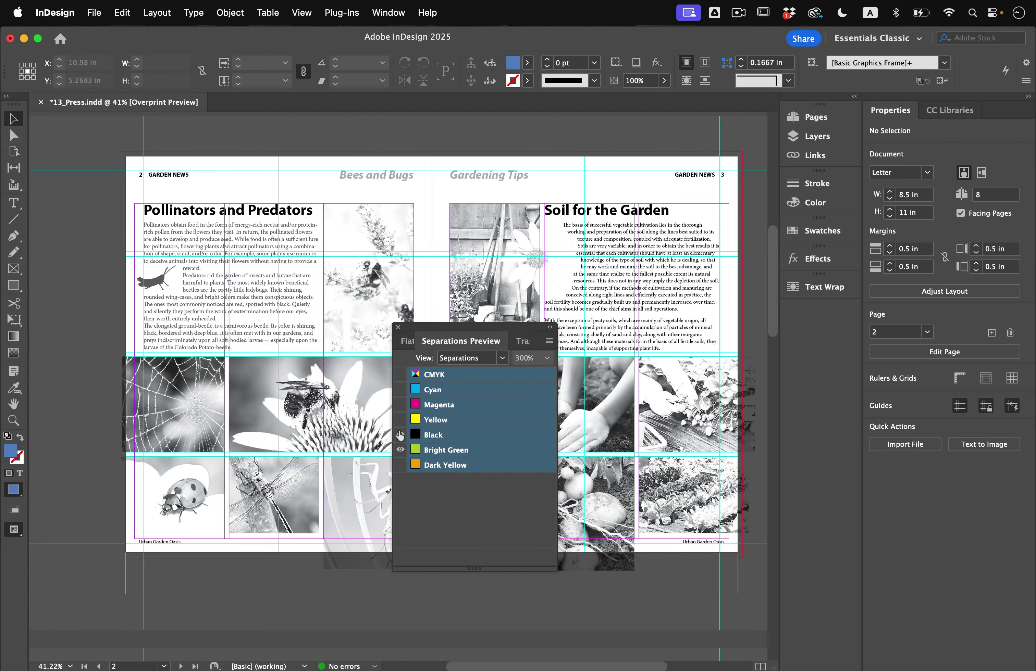
left_click(400, 451)
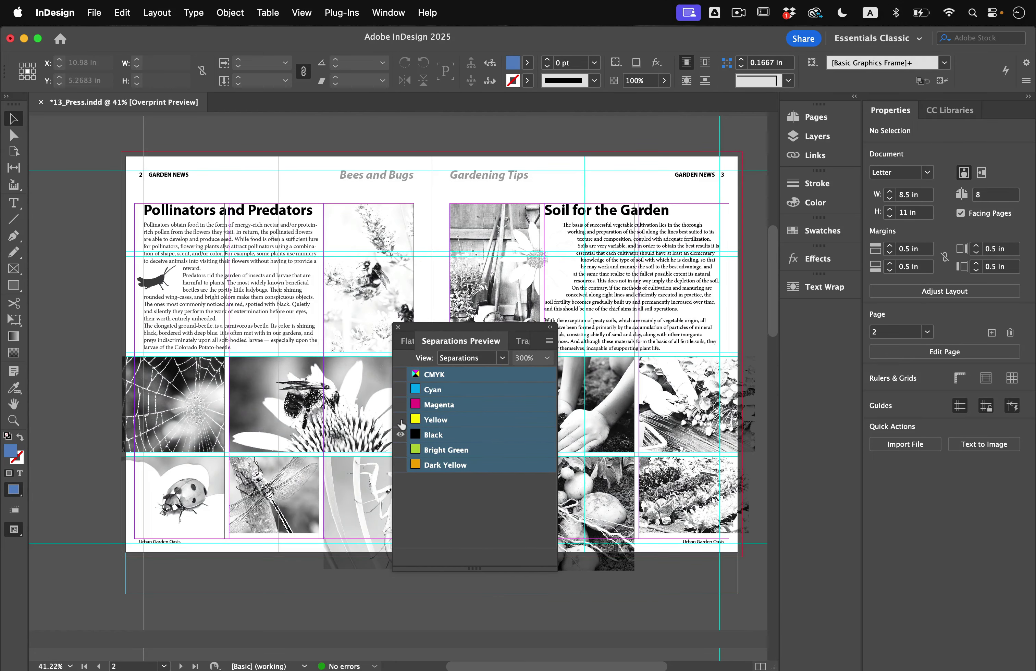
left_click(400, 421)
left_click(400, 405)
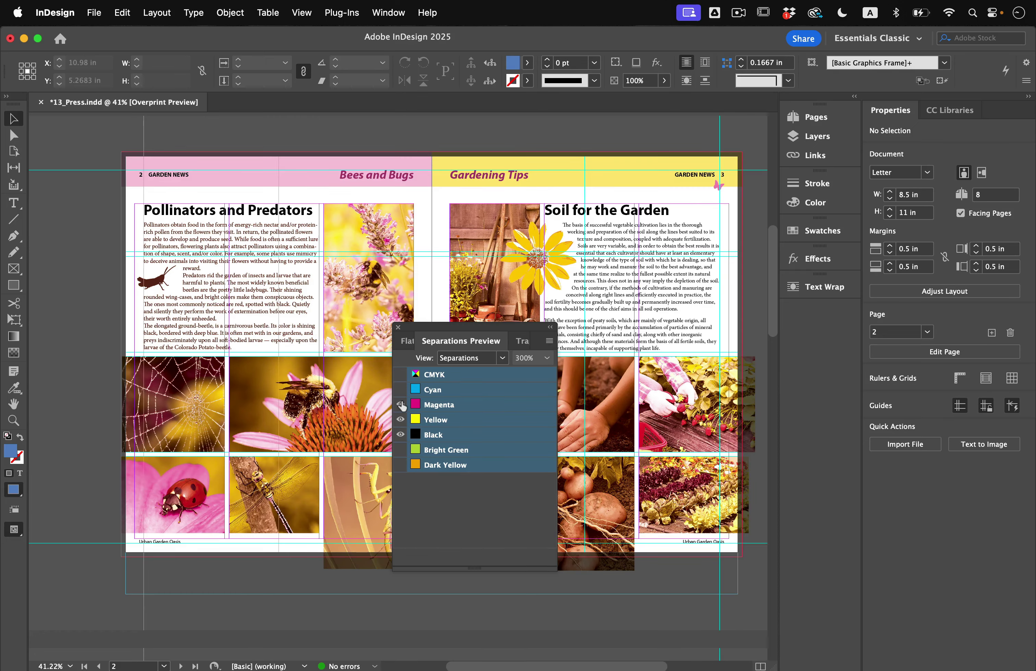
left_click(400, 390)
left_click(400, 390)
left_click(400, 405)
left_click(400, 421)
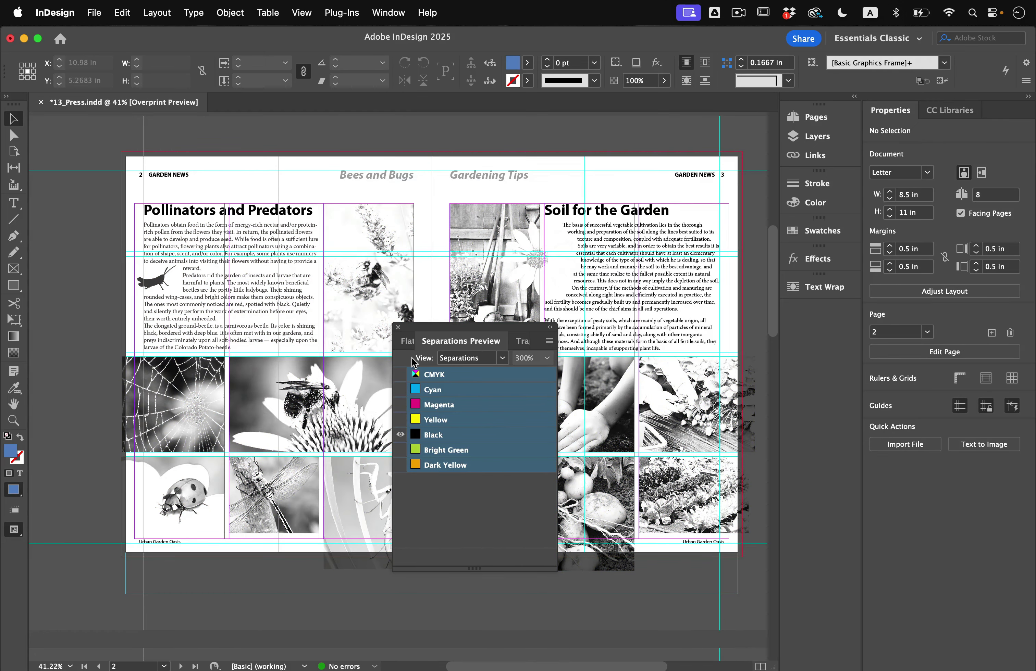
Preview the Yellow plate alone, and show all CMYK plates together again
left_click(400, 420, "alt")
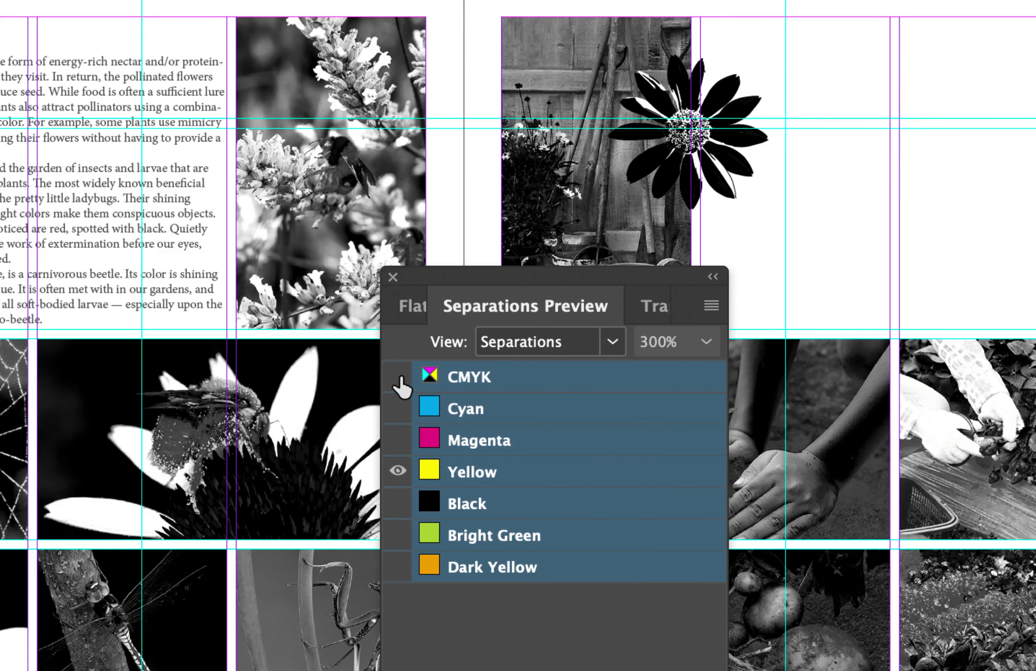
left_click(400, 377)
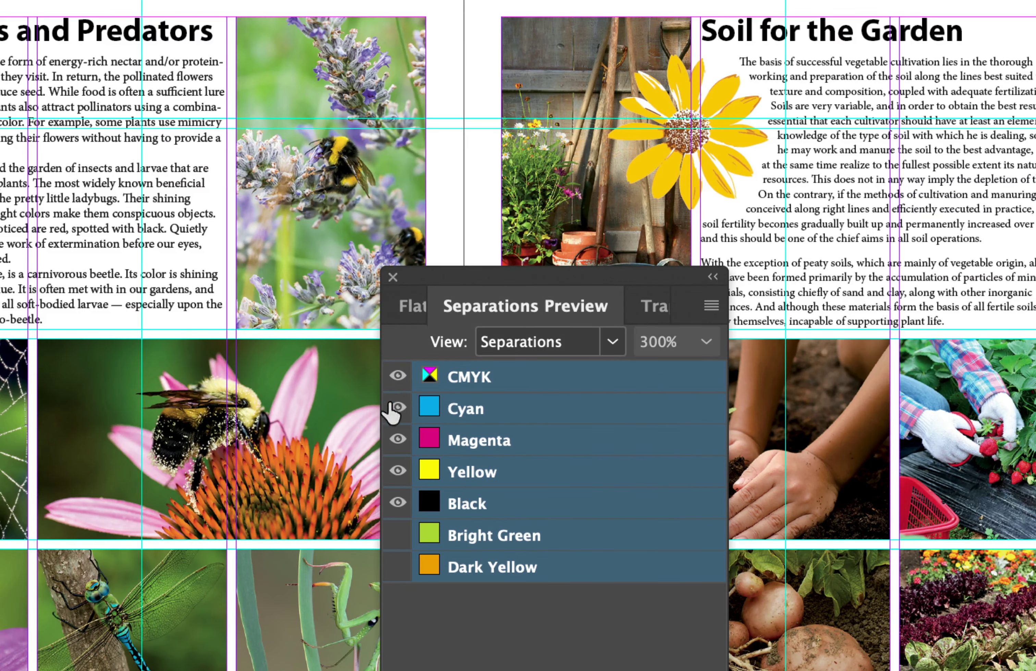
Toggle the Black plate to check which text on pages 2–3 is built from black ink only
left_click(398, 503)
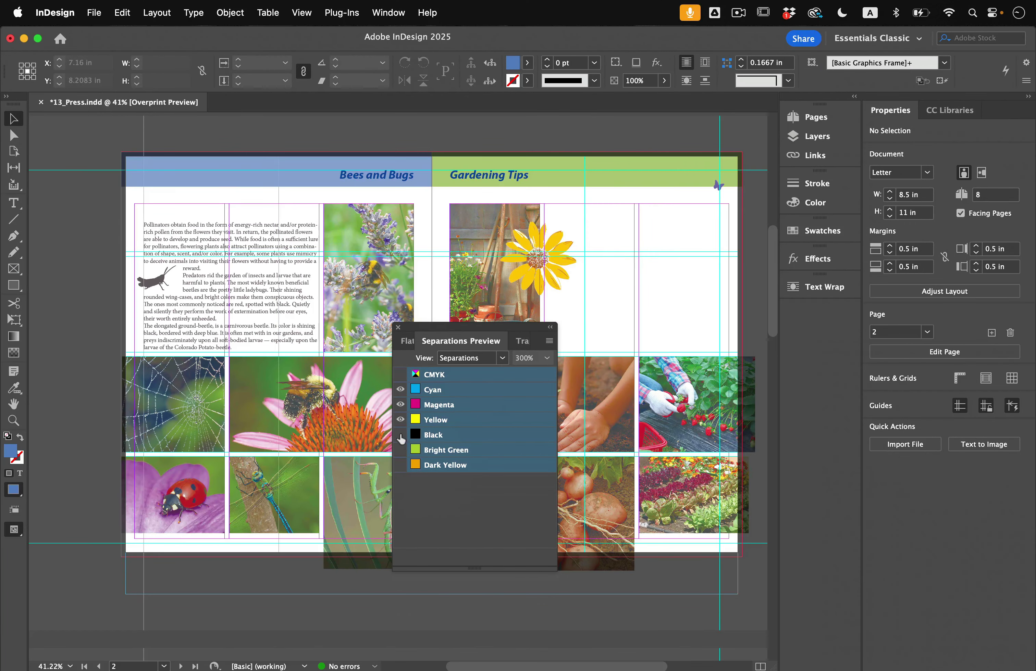
left_click(400, 435)
mouse_move(331, 257)
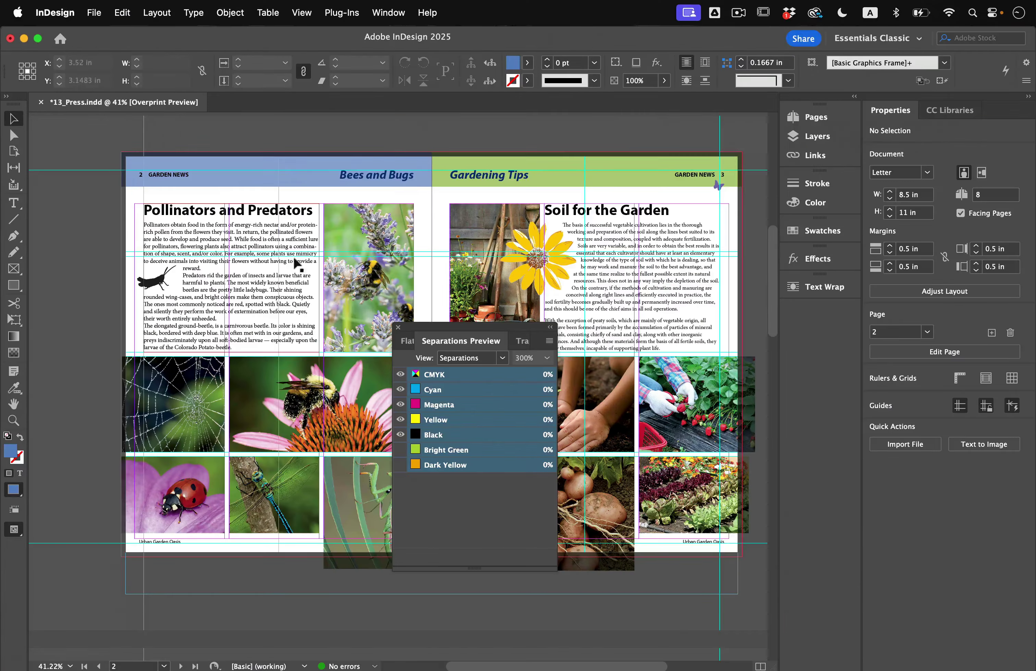
left_click(401, 435)
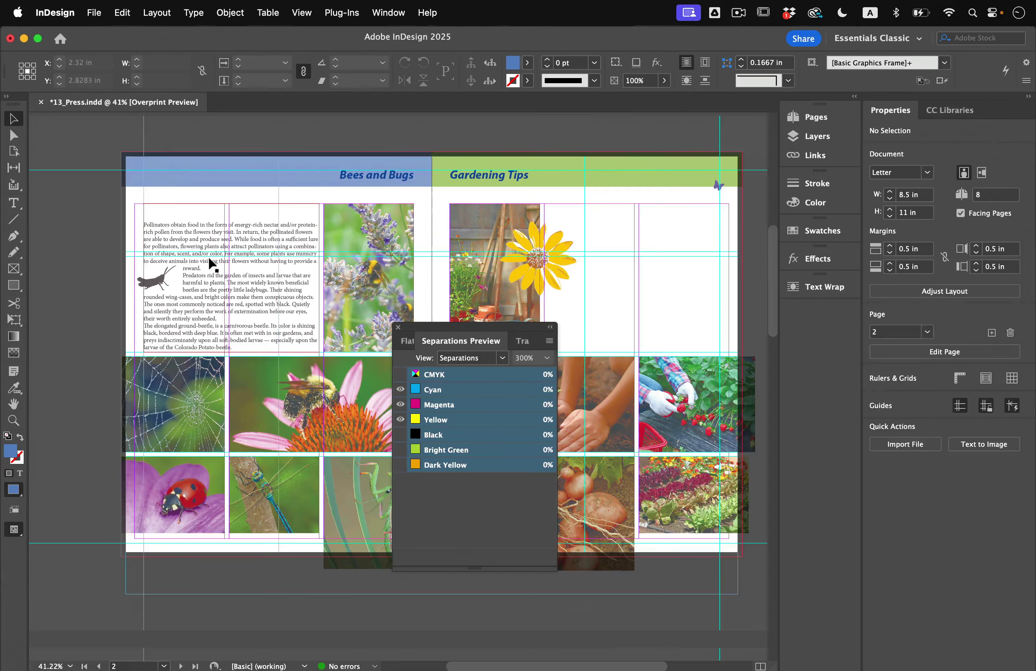
Show the Black plate again and check which paragraph style the "Soil for the Garden" body text uses
left_click(400, 438)
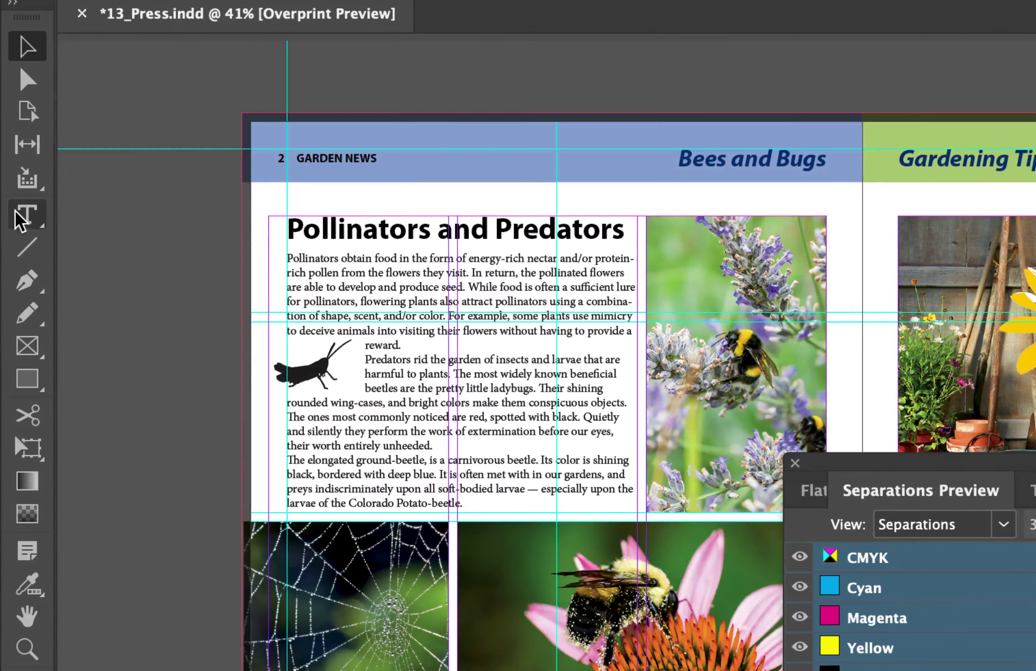
left_click(21, 216)
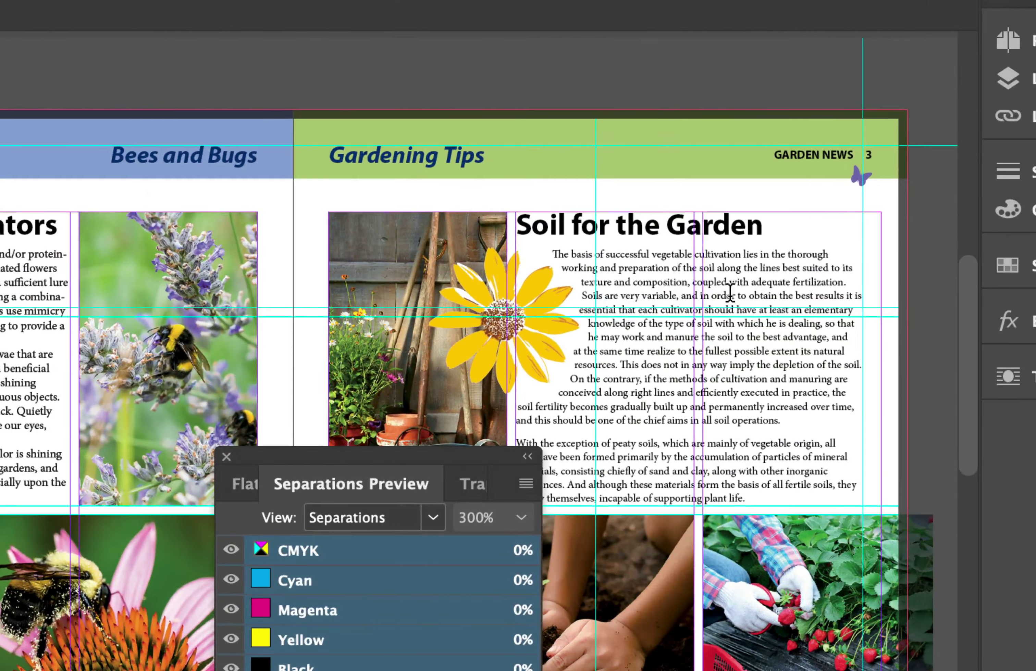
left_click_drag(634, 283, 670, 371)
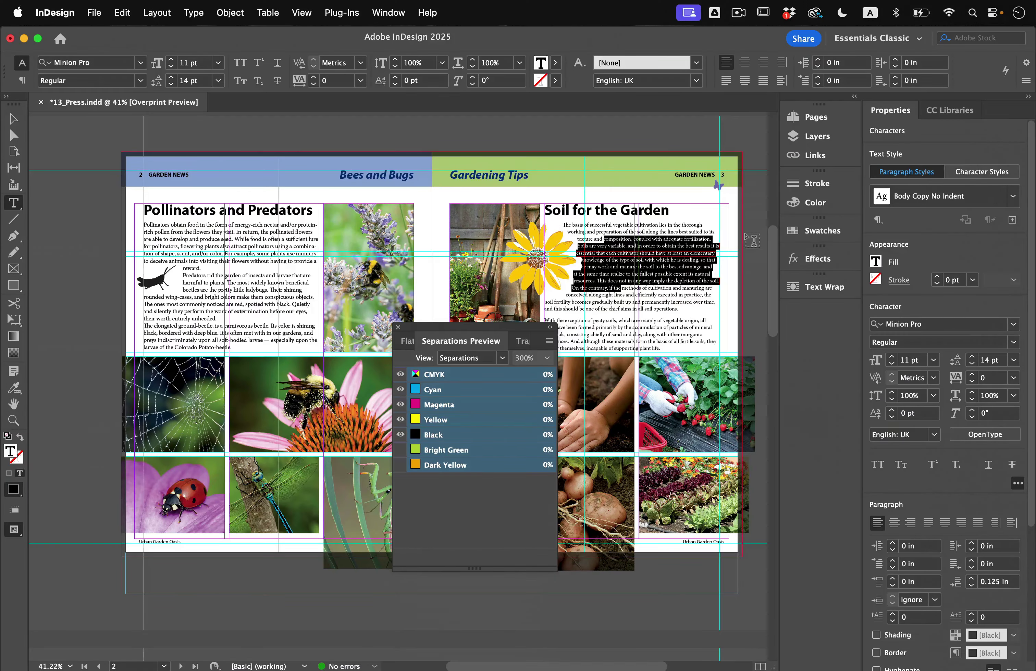
left_click(194, 13)
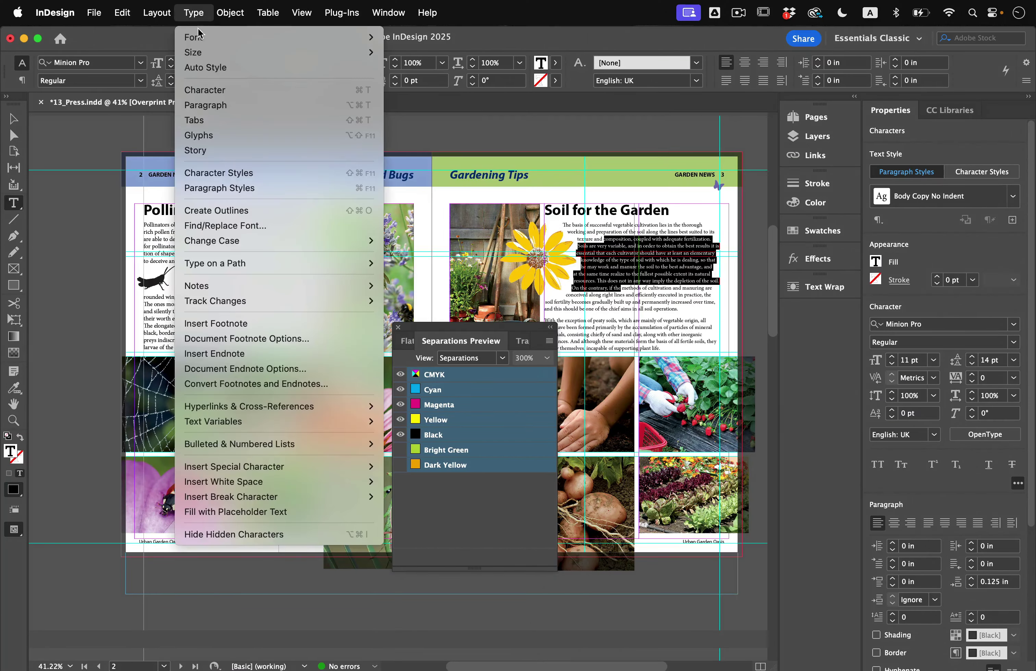
left_click(205, 190)
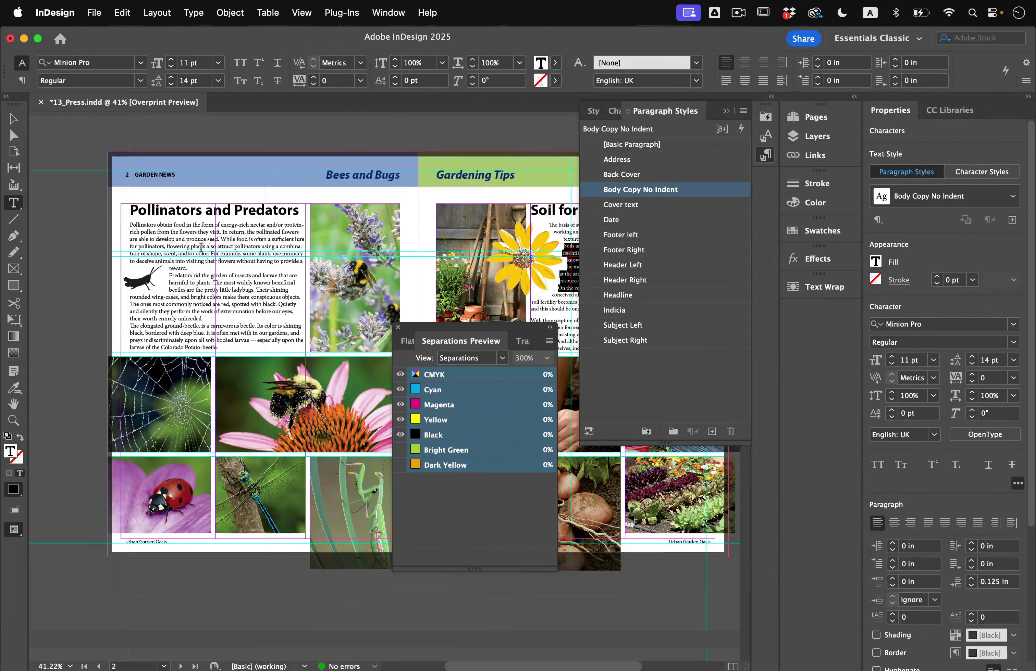
Apply the Body Copy No Indent paragraph style to the body text under "Pollinators and Predators" on page 2
left_click_drag(187, 232, 203, 320)
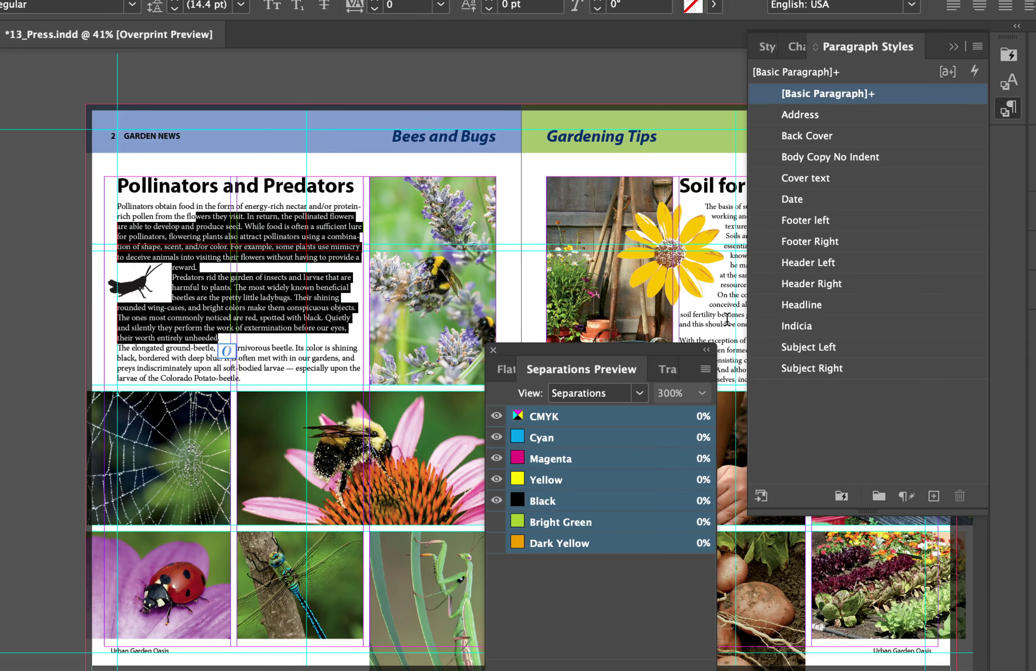
left_click(203, 217)
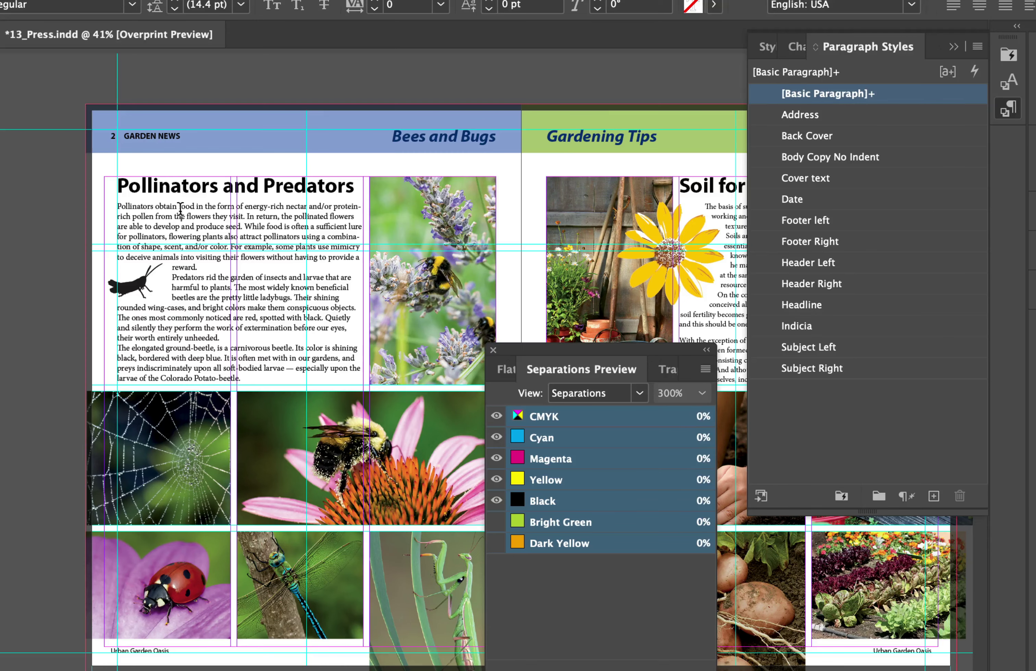
mouse_move(182, 217)
left_mouse_down()
mouse_move(227, 348)
mouse_move(214, 379)
mouse_move(227, 378)
left_mouse_up()
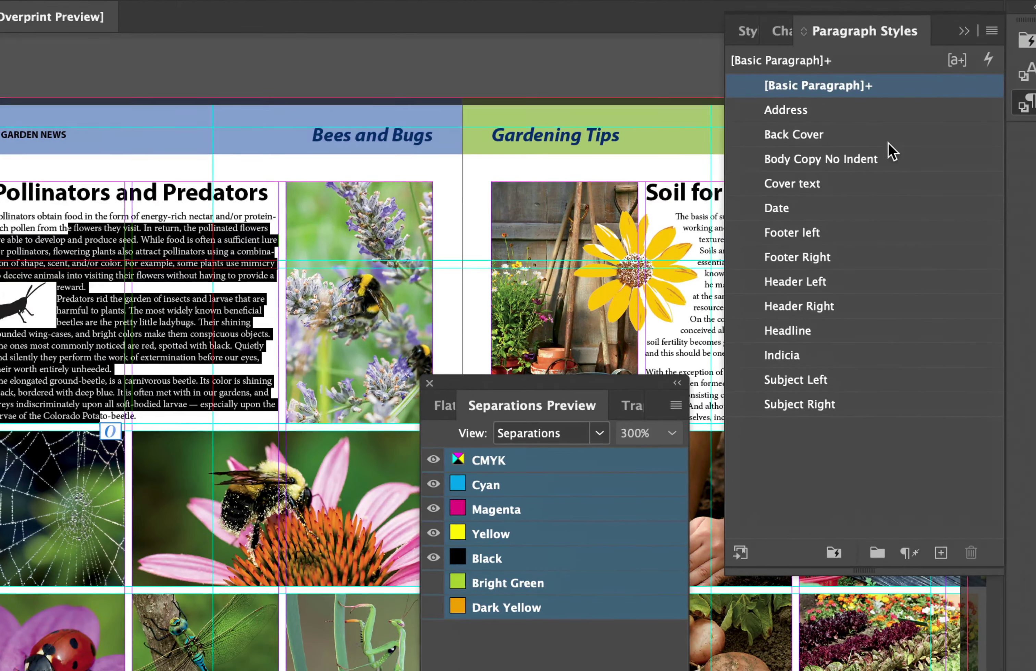
left_click(866, 158)
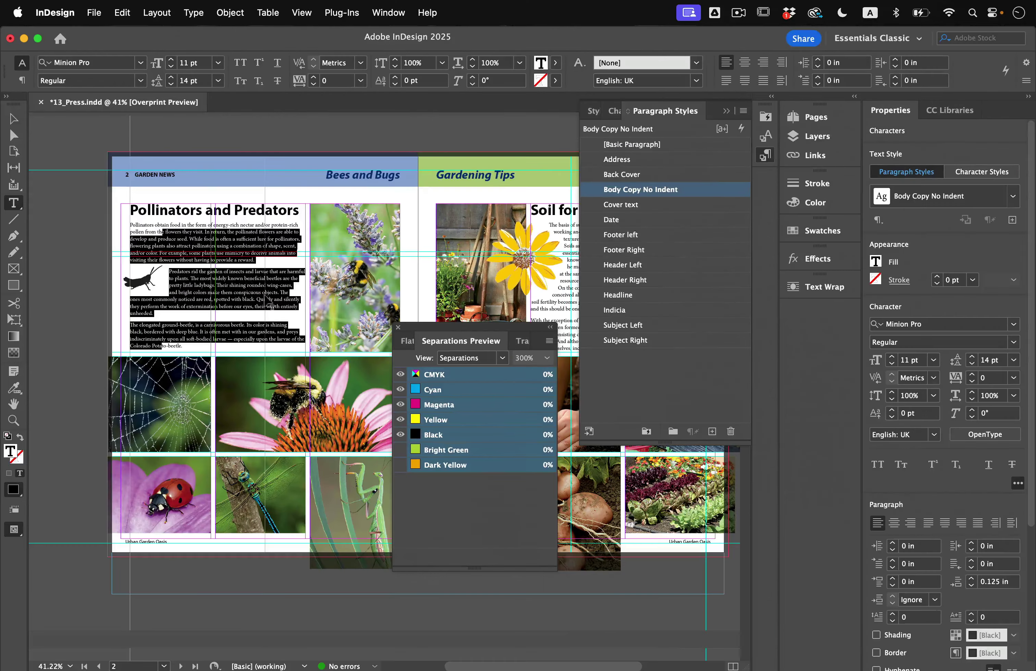
Toggle the Black plate to check whether the restyled page 2 body text is built from black ink only
left_click(212, 327)
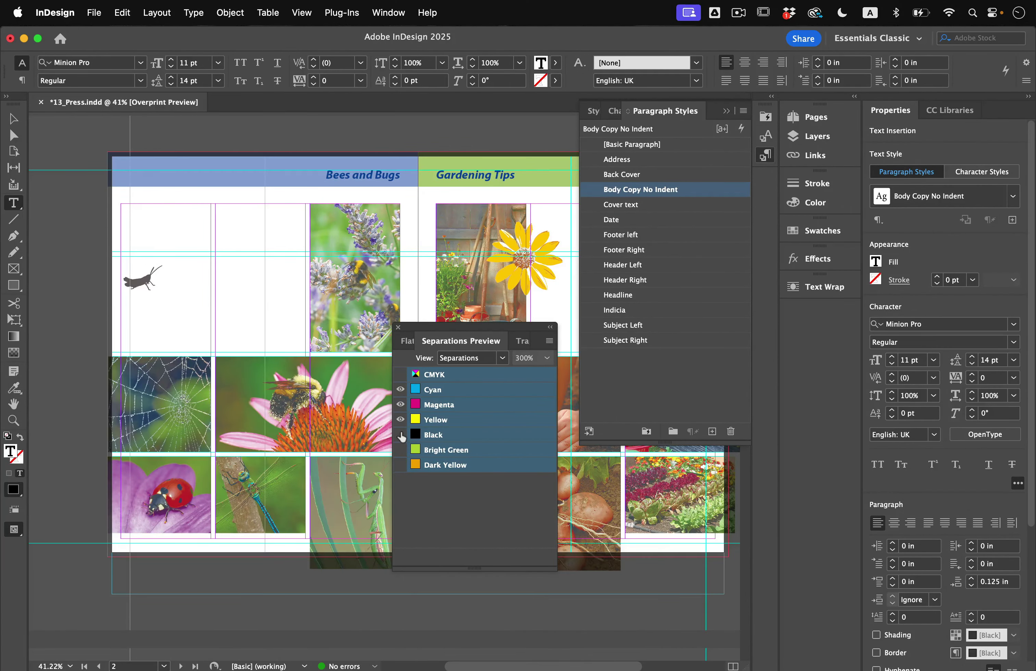
left_click(400, 435)
left_click(400, 435)
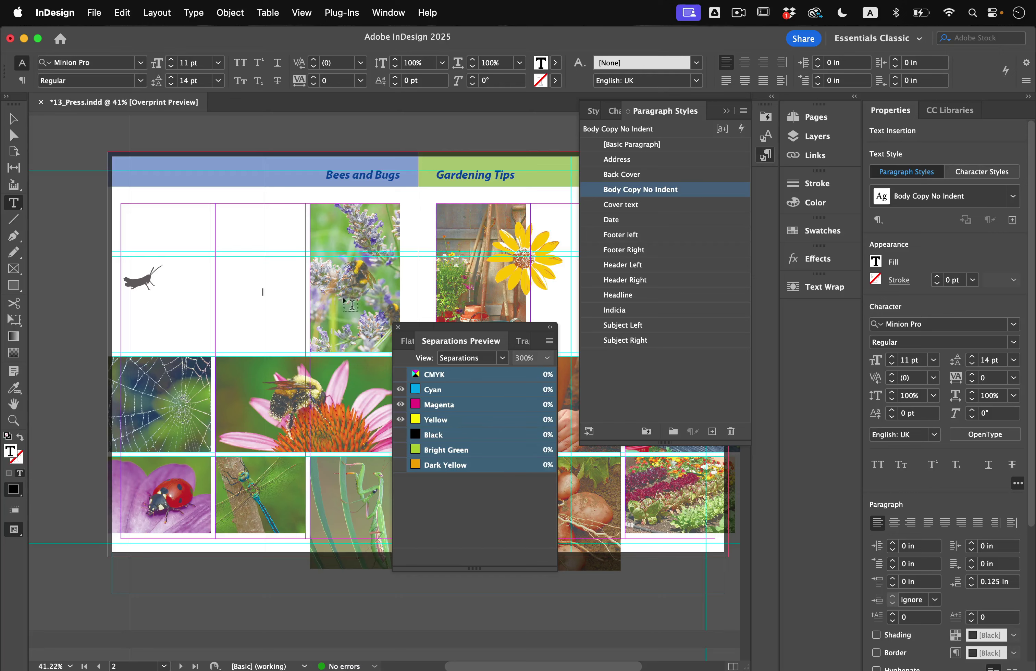
left_click(400, 435)
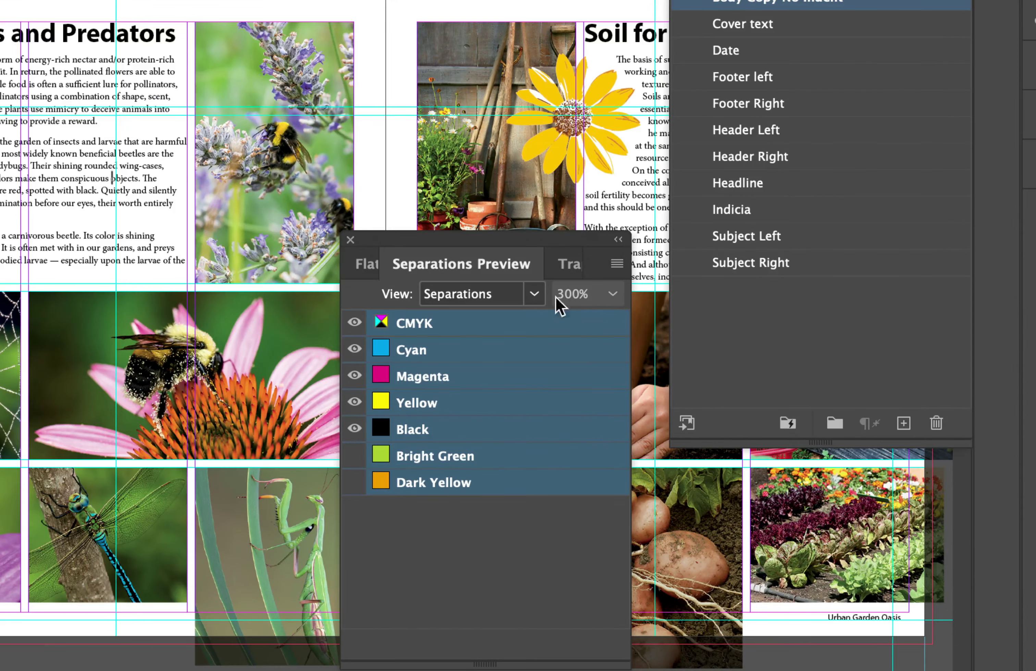
Turn the separations view off and close the Separations Preview
left_click(536, 295)
left_click(473, 323)
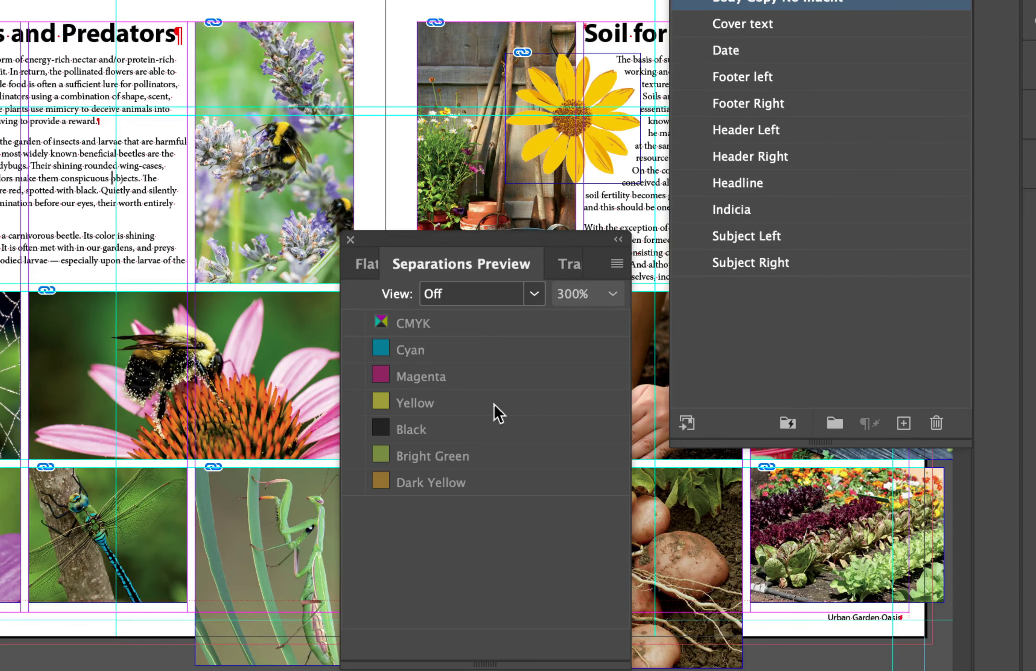
left_click(351, 240)
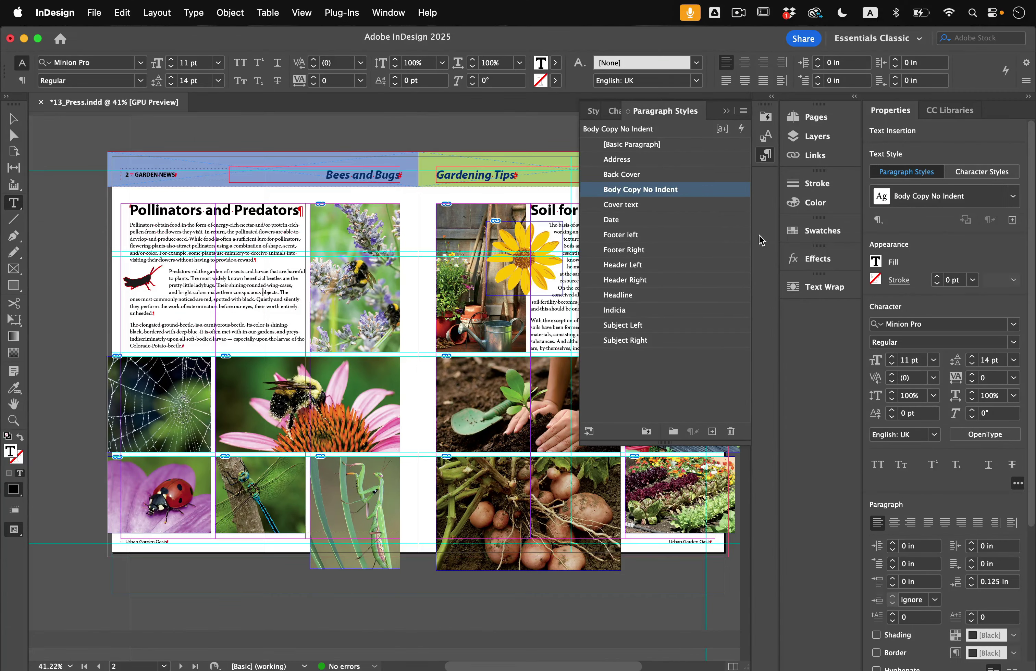
With nothing selected on the page, make [None] the current swatch and delete all unused swatches
left_click(805, 231)
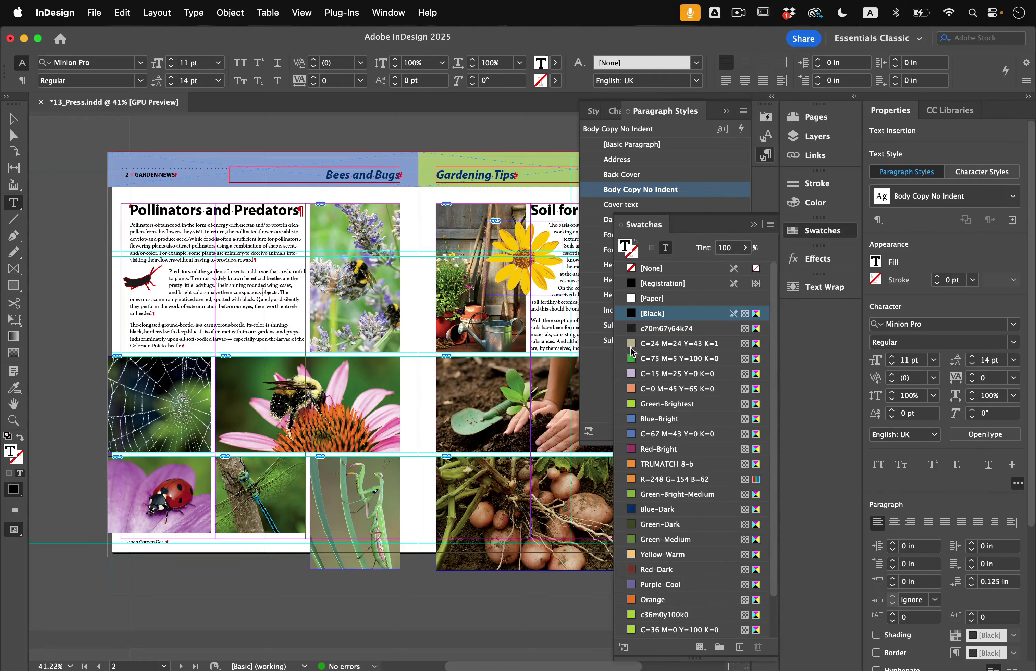
scroll(706, 447, "down", 3)
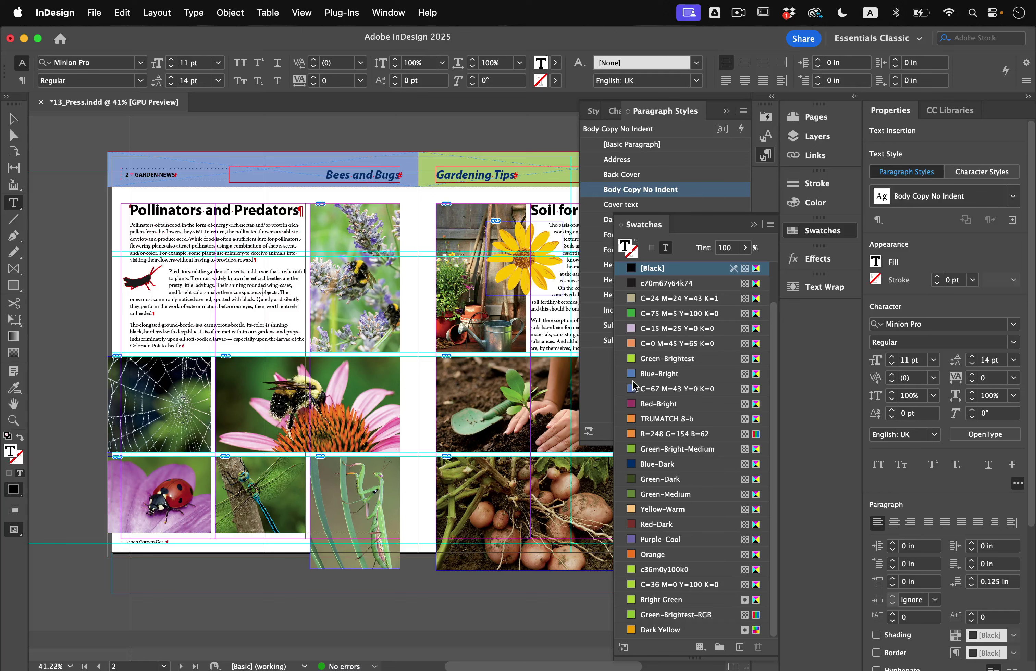
left_click(13, 118)
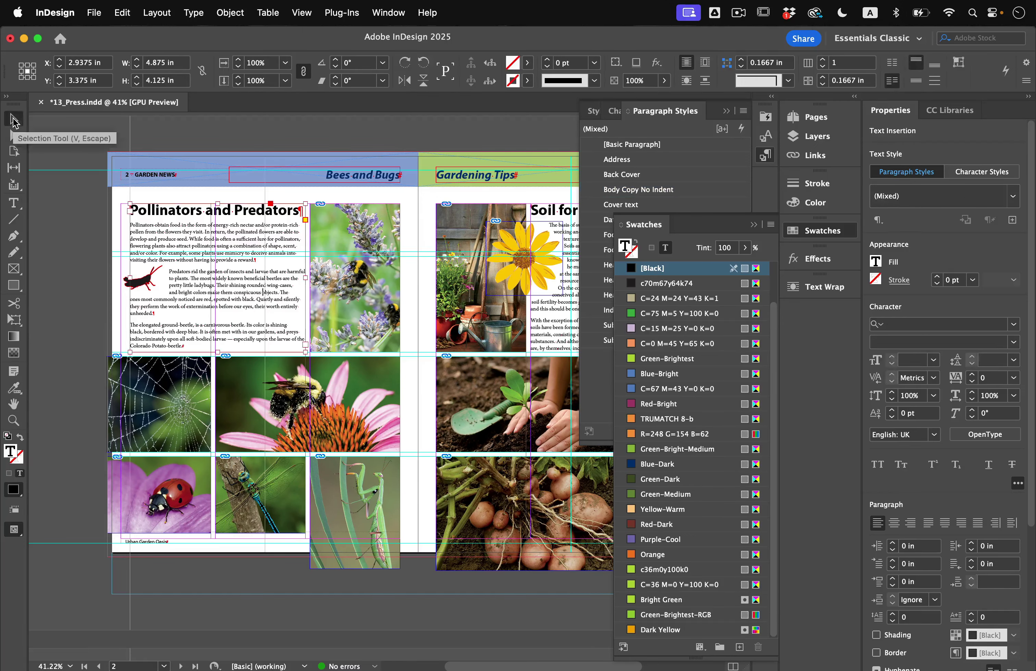
left_click(59, 245)
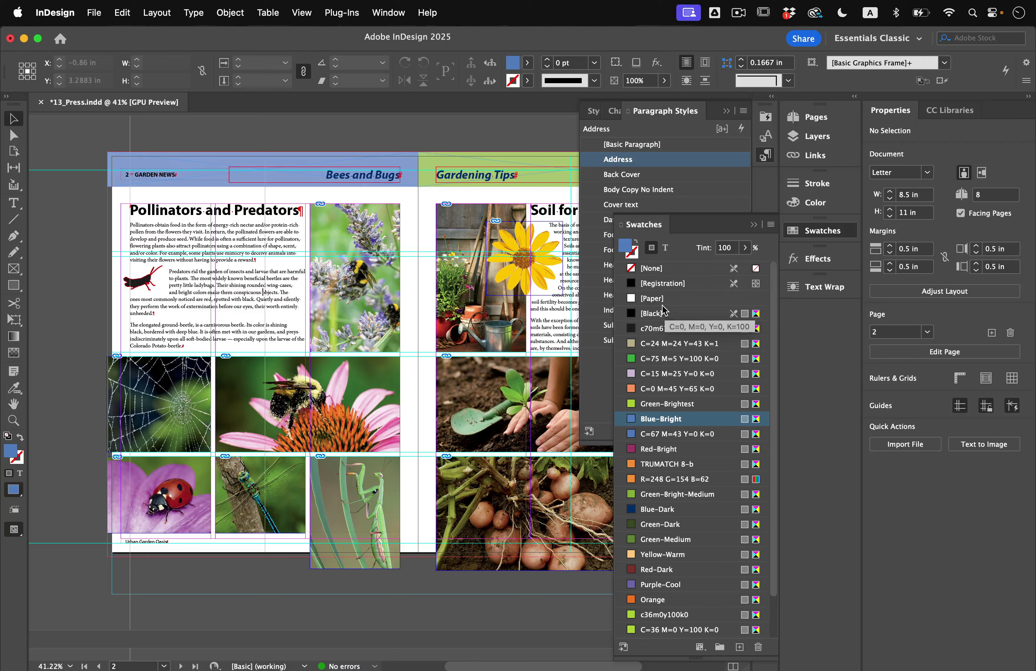
left_click(647, 268)
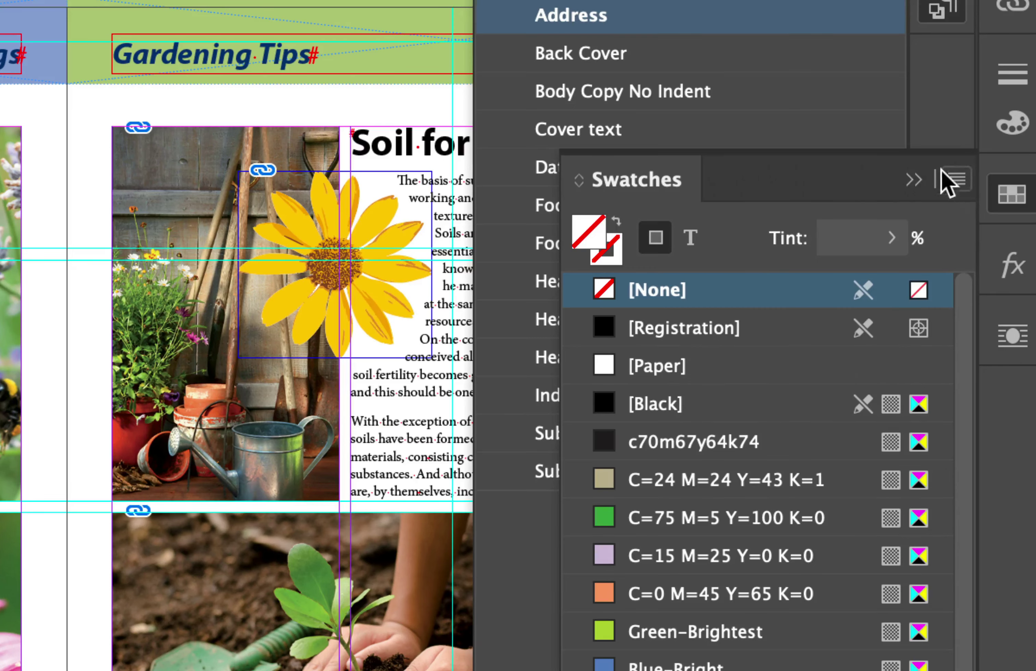
left_click(956, 179)
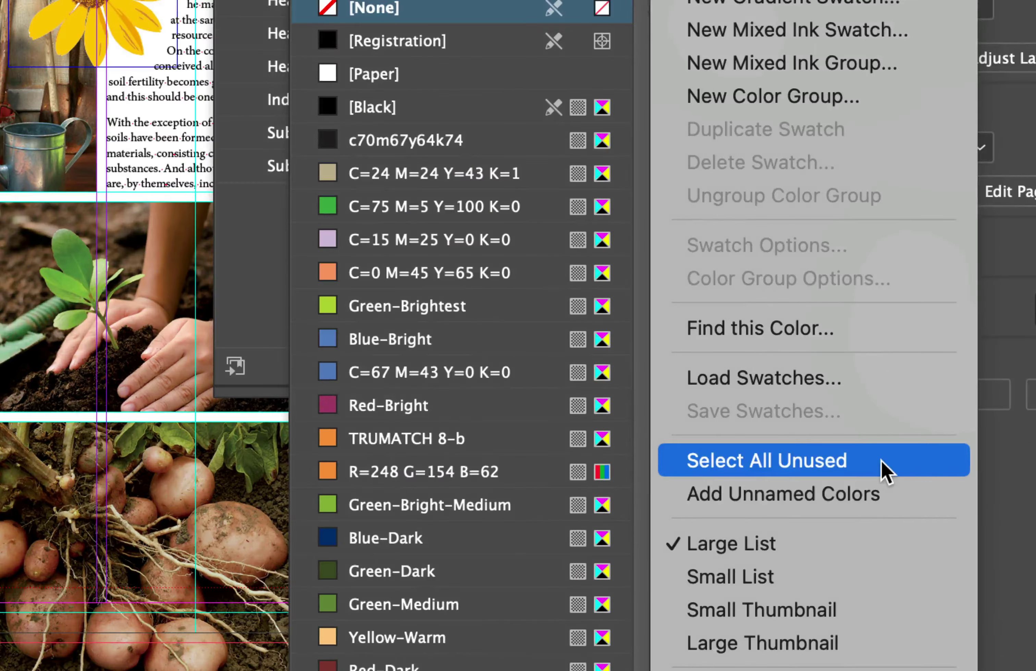
left_click(885, 475)
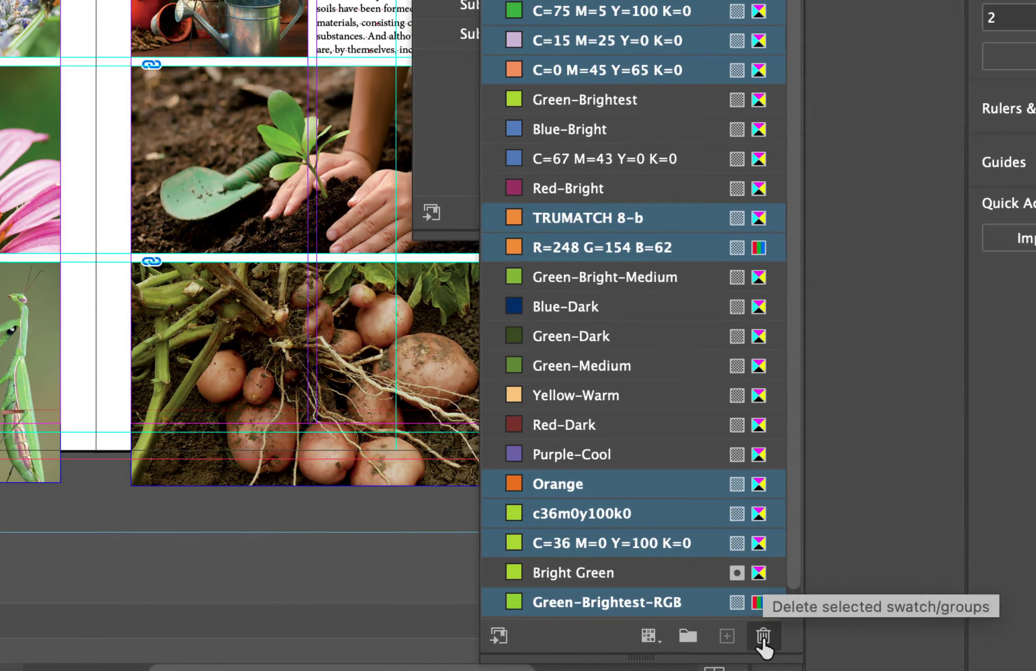
left_click(762, 637)
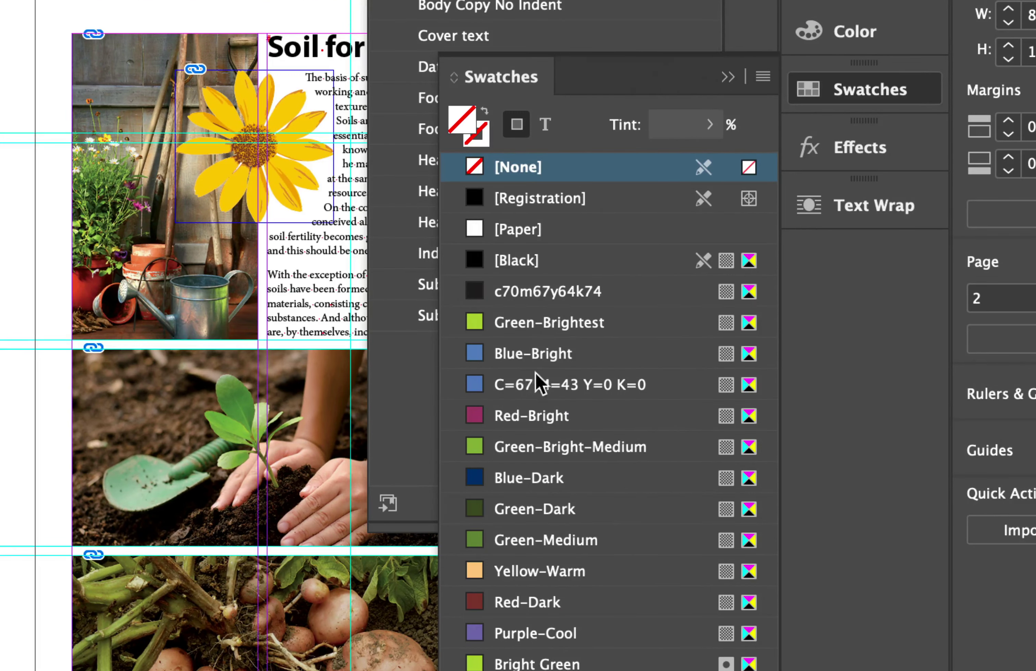
Delete the C=67 M=43 Y=0 K=0 swatch and replace it with the defined swatch Blue-Bright
mouse_move(547, 370)
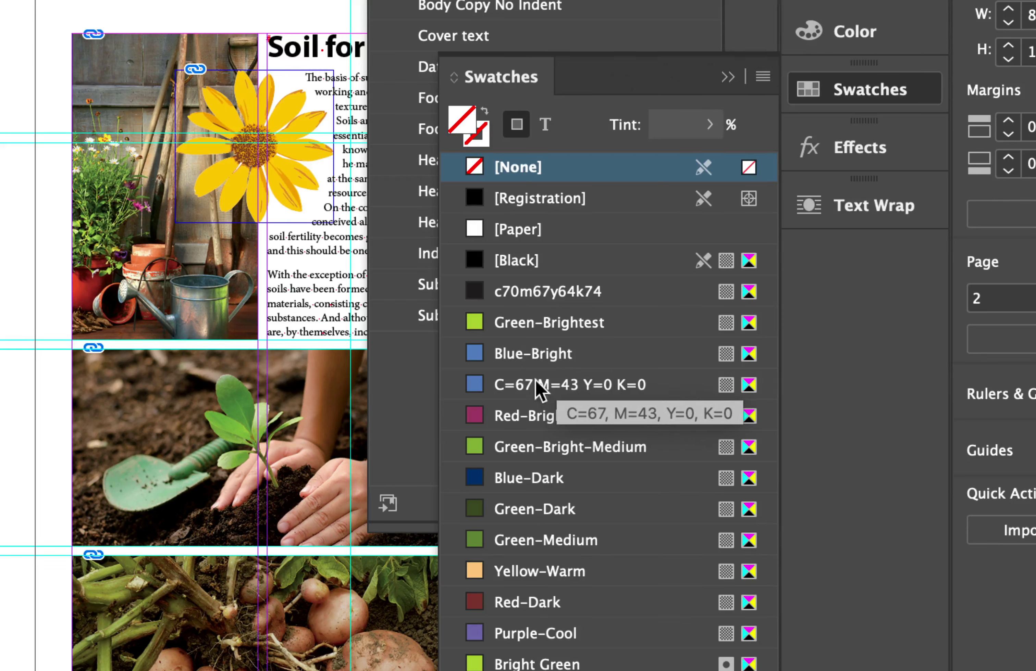
left_click(525, 387)
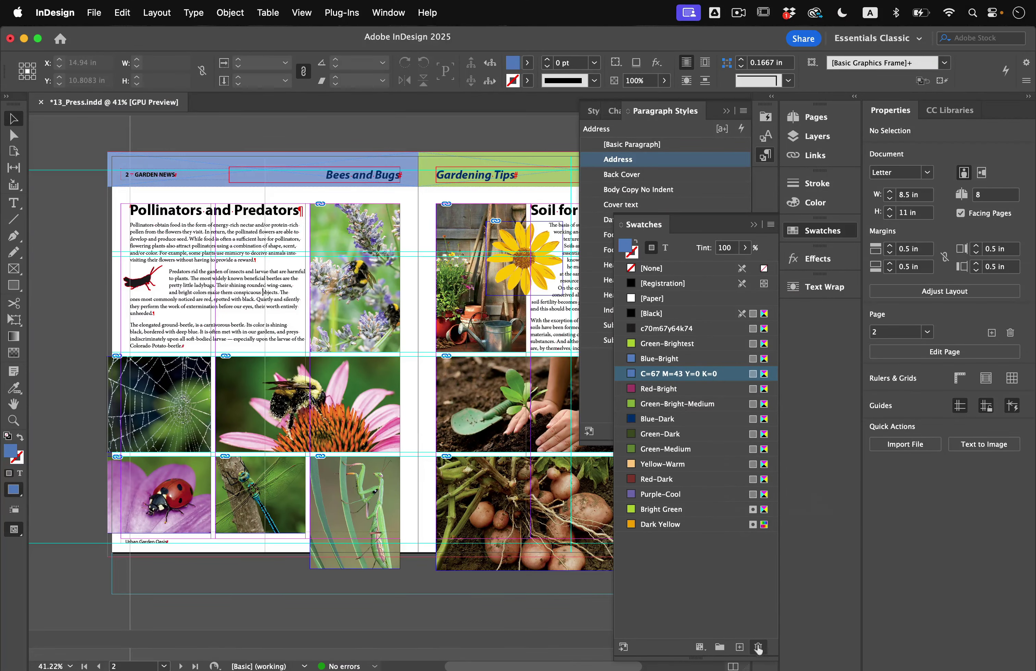
left_click(759, 648)
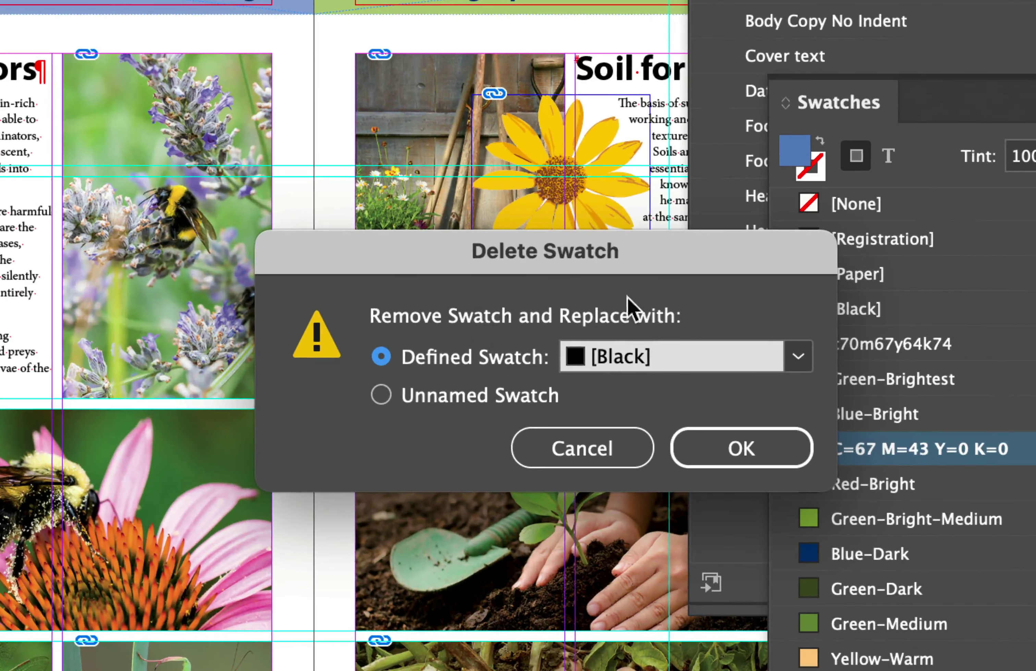
left_click_drag(684, 248, 565, 256)
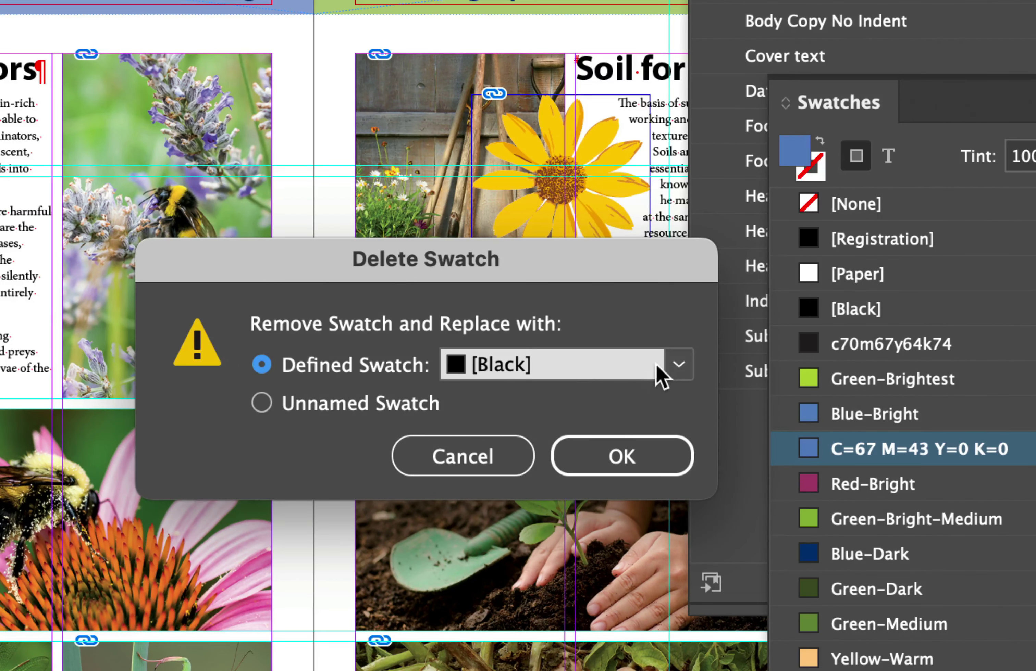
left_click(678, 366)
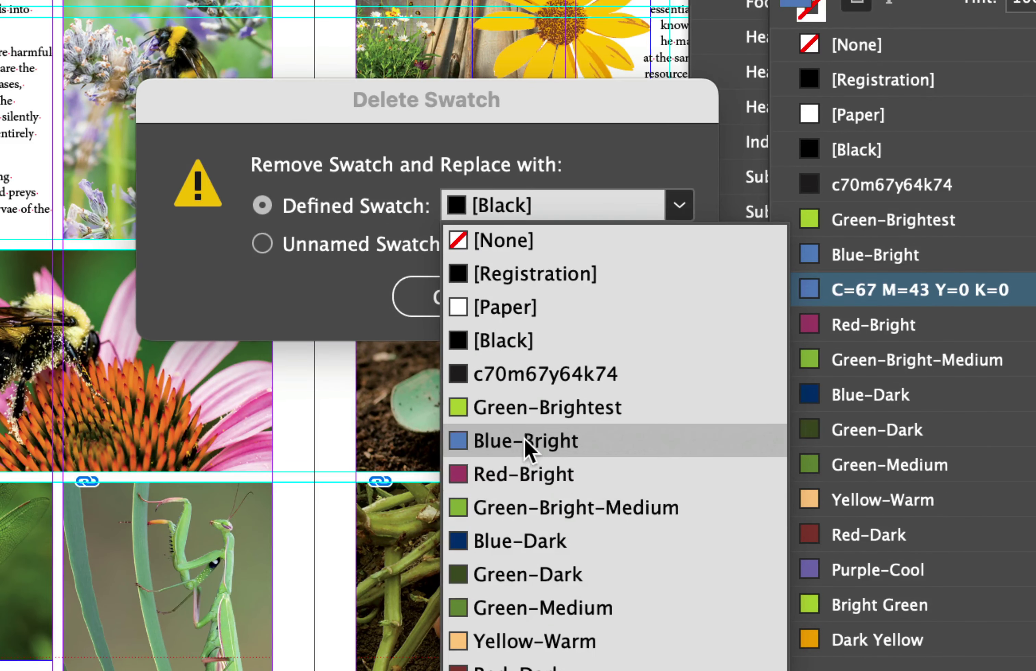
left_click(525, 442)
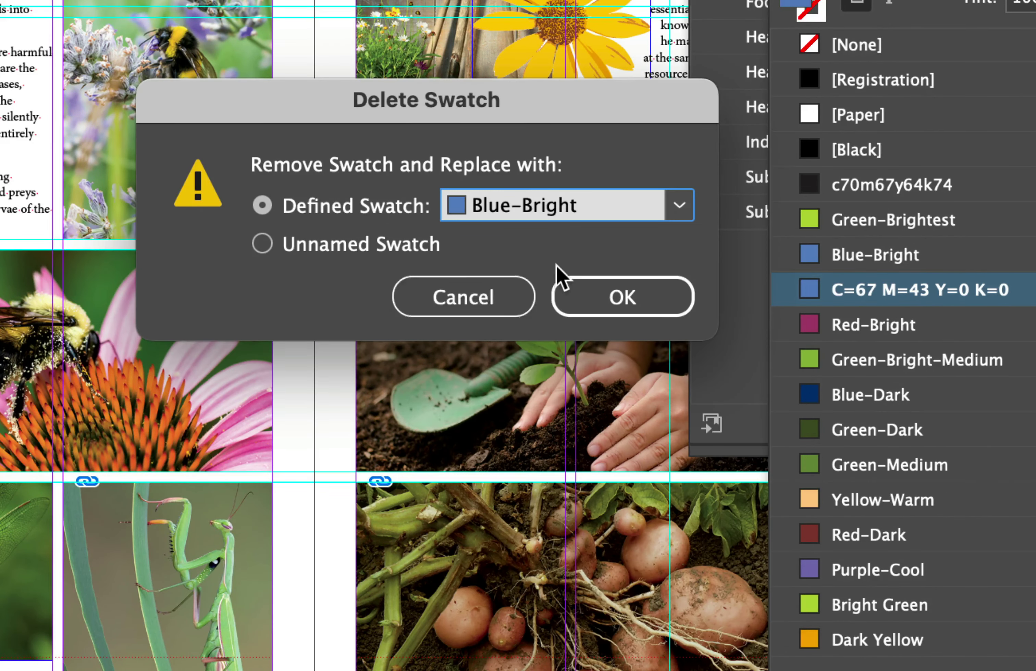
left_click(612, 296)
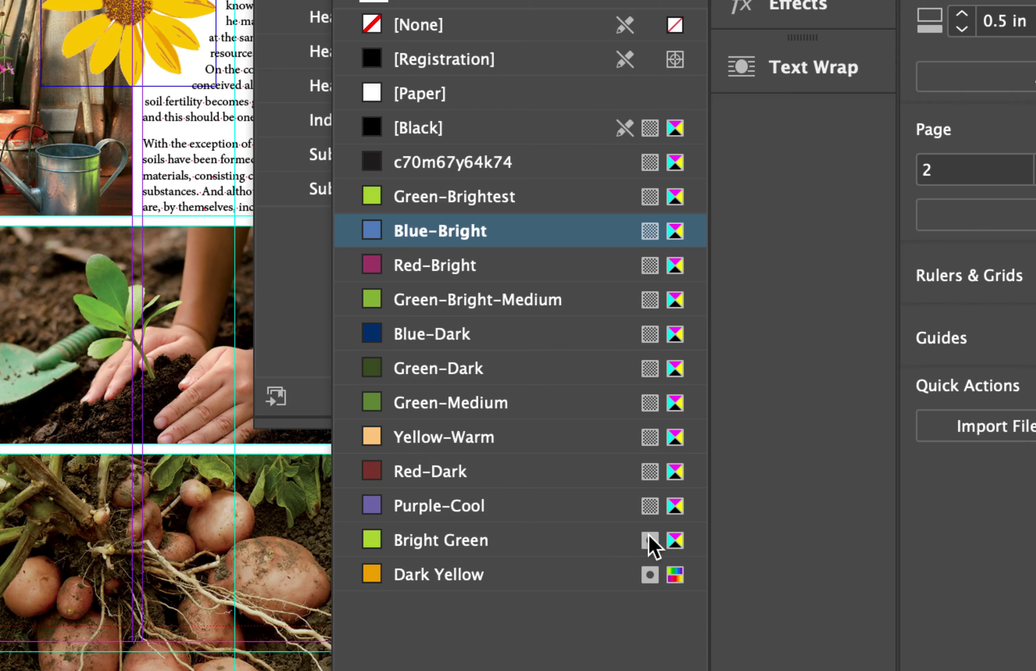
Delete the Bright Green spot swatch, replacing it with the defined swatch Green-Brightest, and save the document
mouse_move(653, 547)
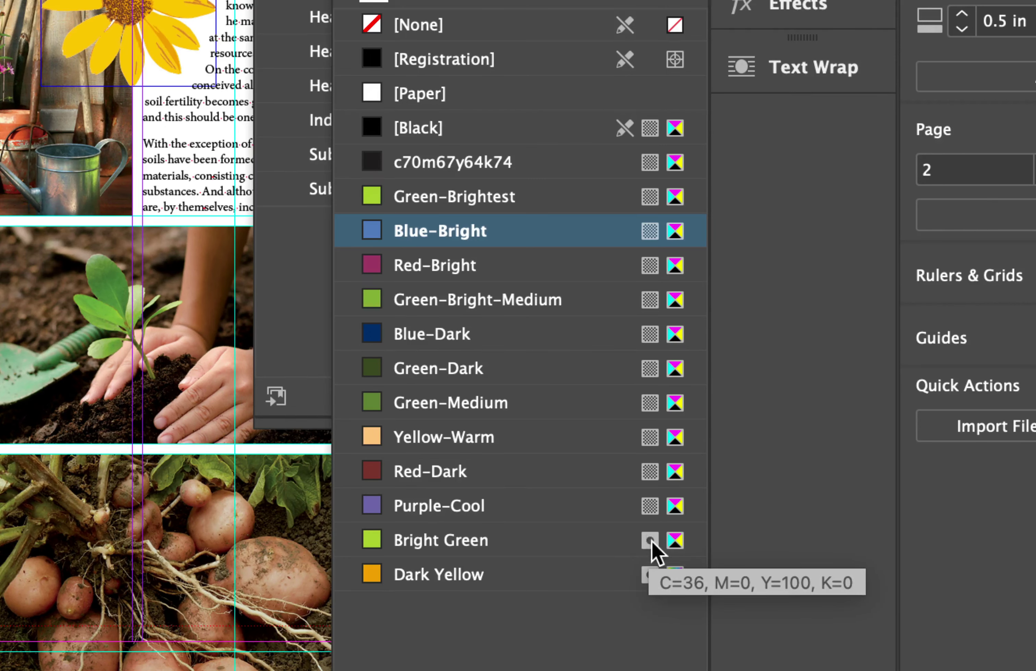
left_click(550, 548)
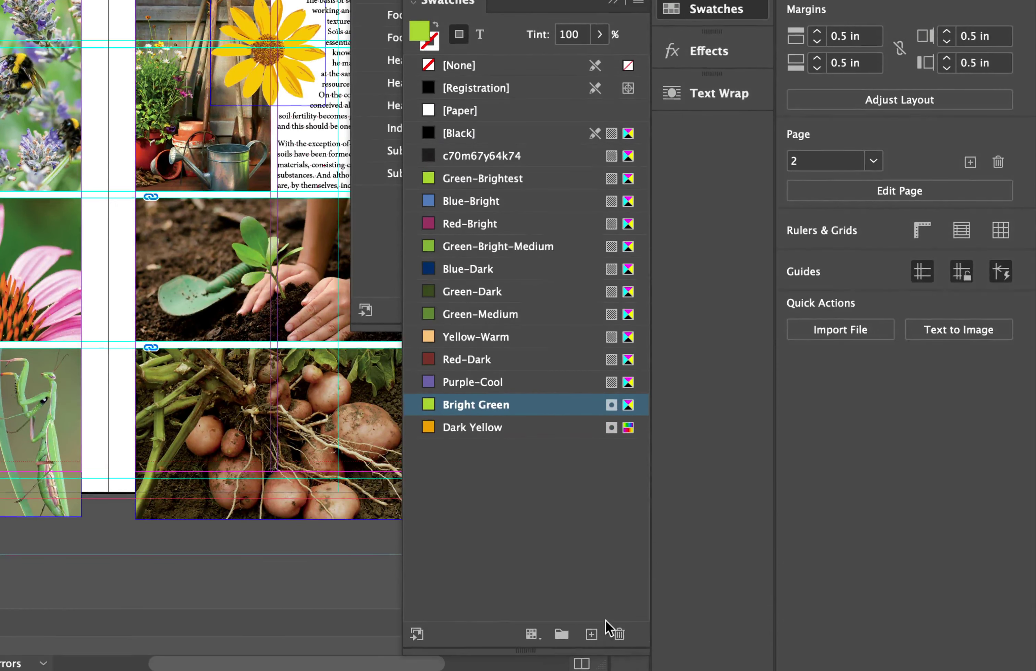
left_click(620, 635)
left_click_drag(127, 109, 173, 205)
left_click(369, 268)
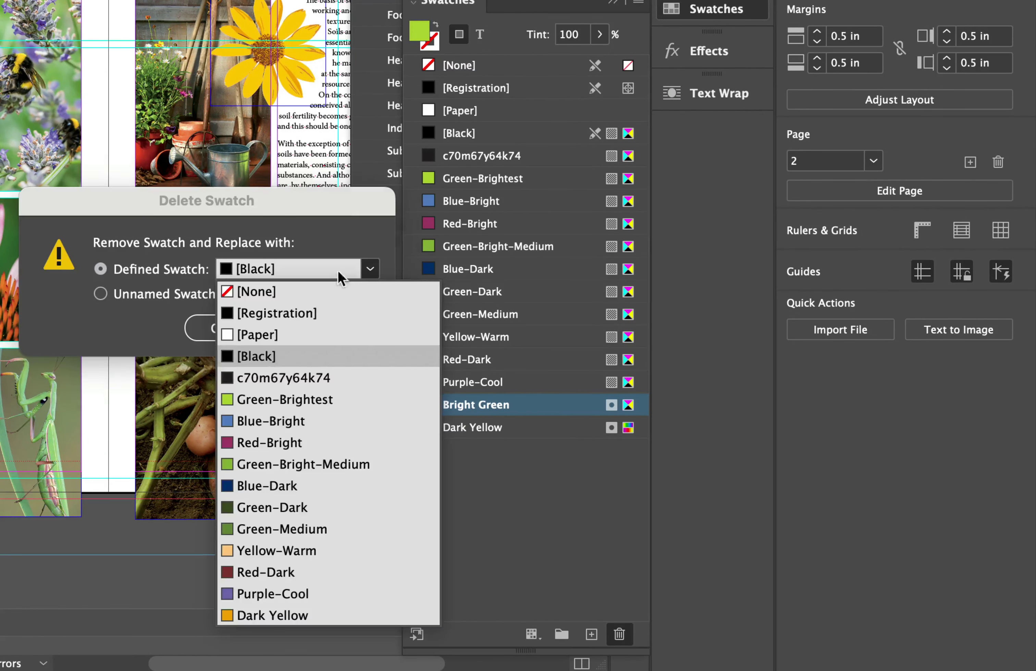
left_click(285, 400)
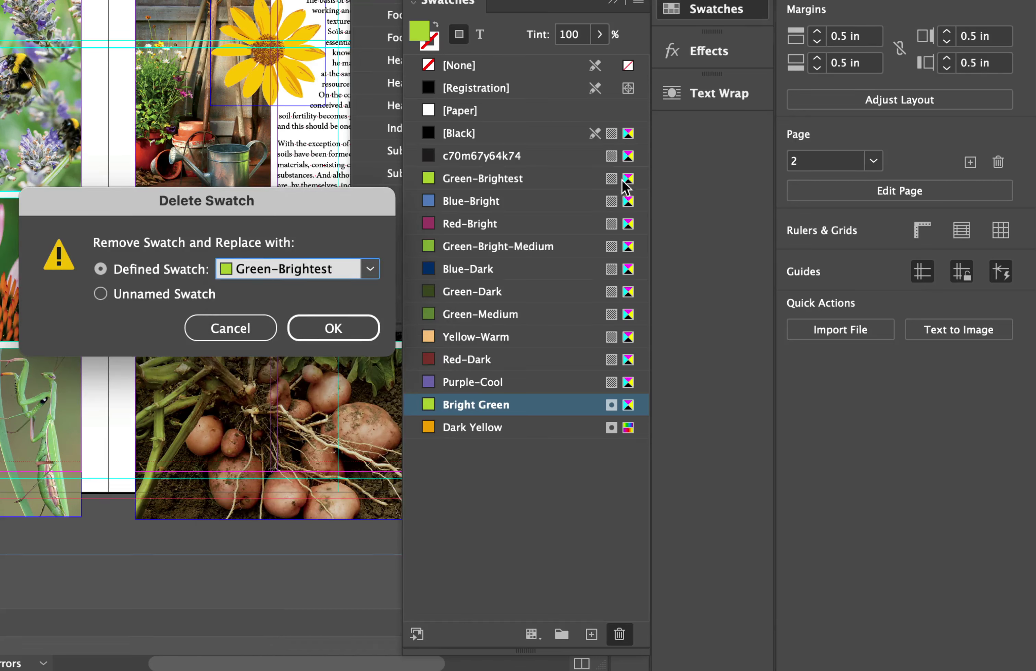
left_click(324, 328)
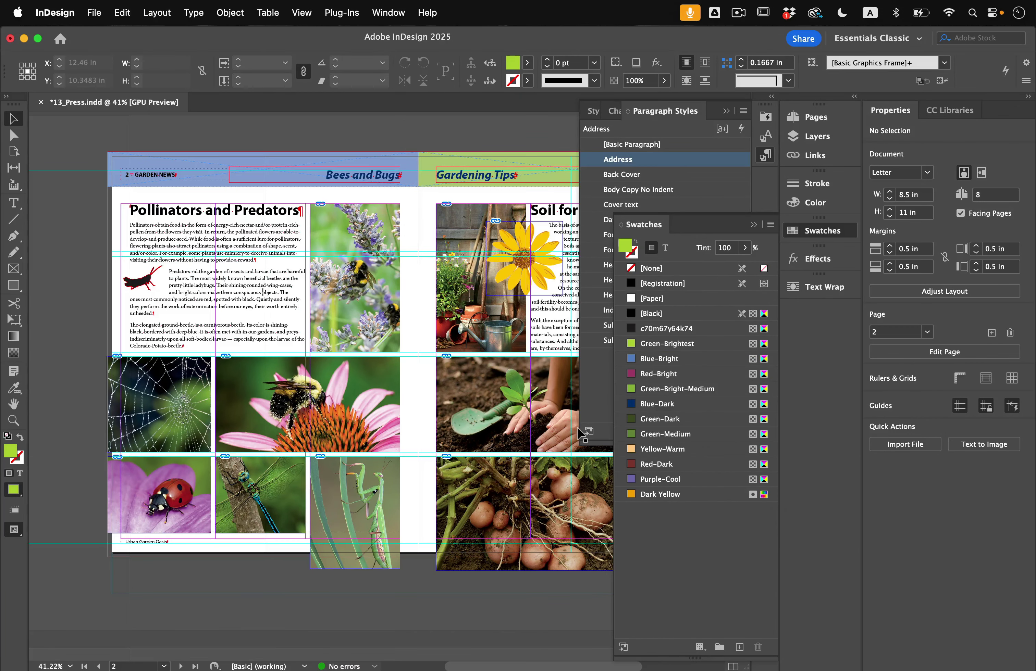
key("super+s")
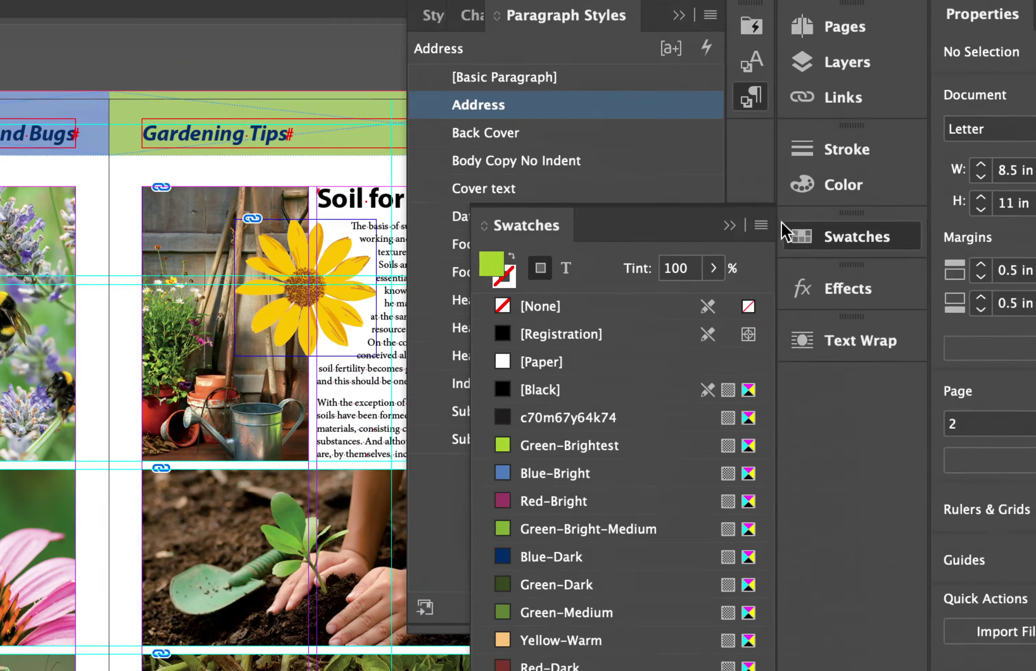
Add all unnamed colors used in the document to the swatches
left_click(770, 224)
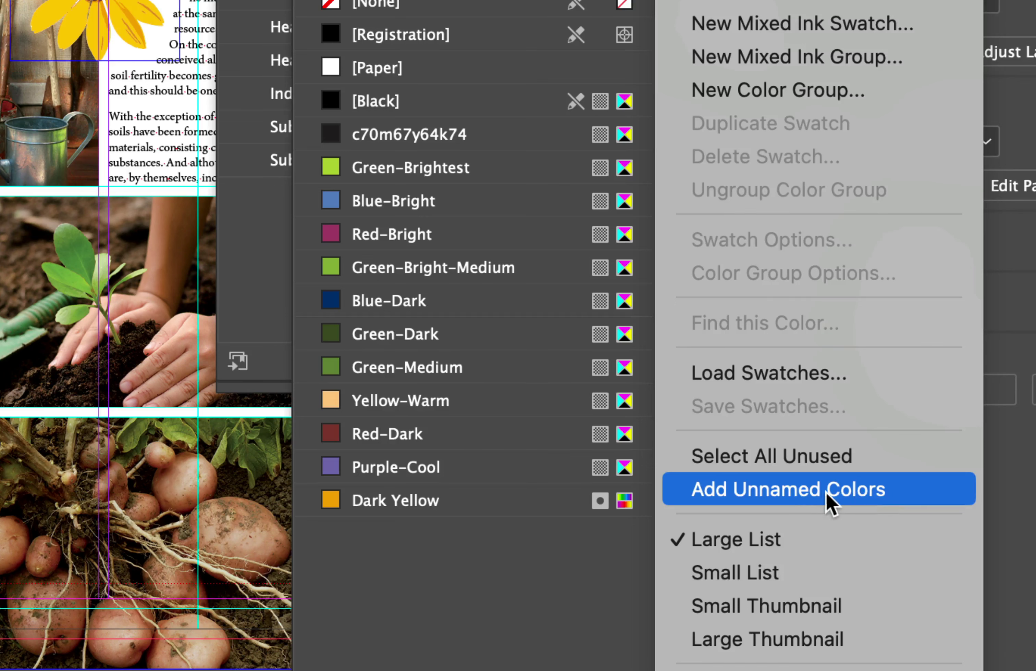
left_click(826, 492)
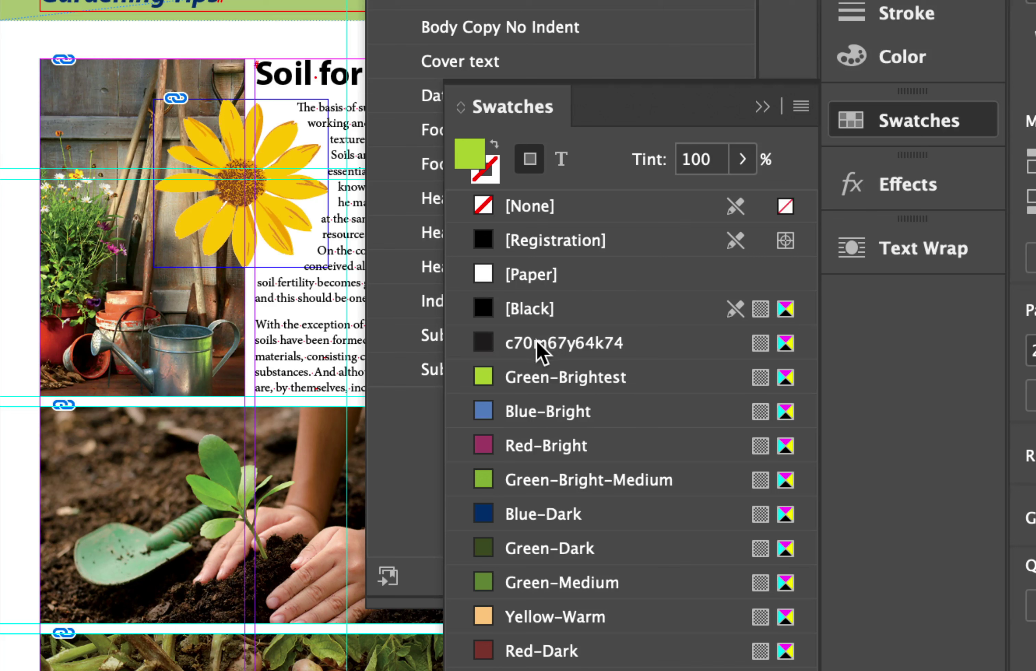
Find the c70m67y64k74 swatch color throughout the document, change all its uses to [Black], and deselect the object
left_click(541, 344)
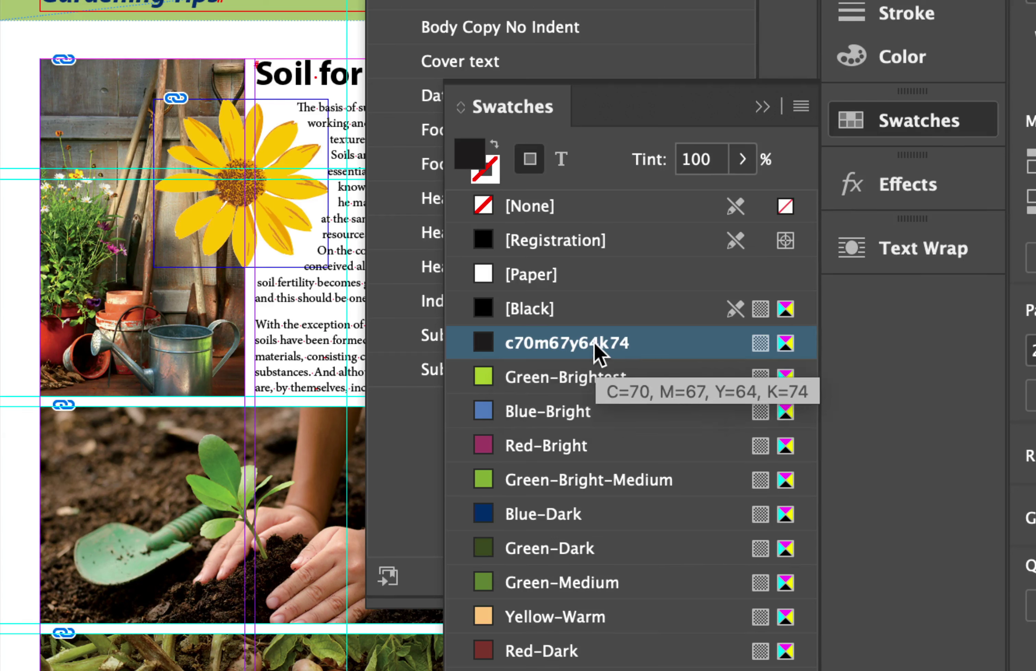
left_click(801, 107)
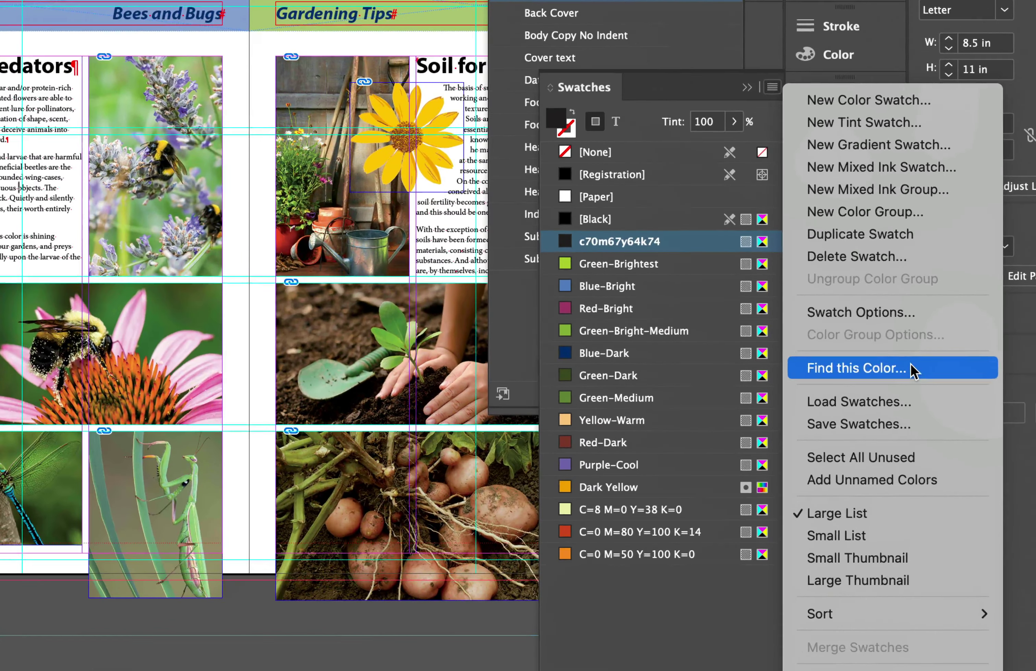
left_click(912, 371)
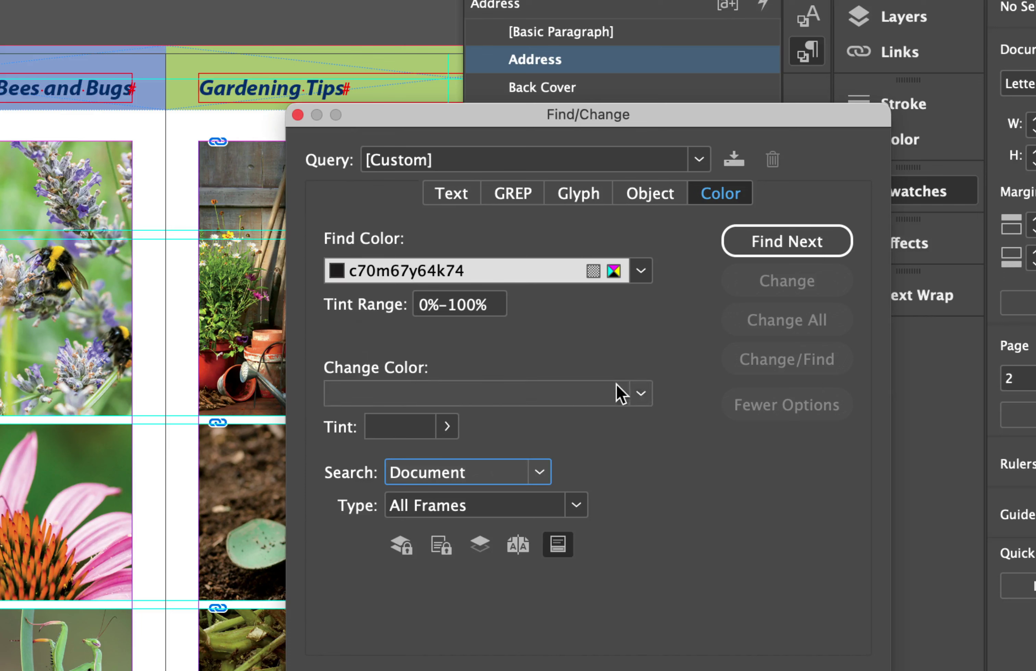
left_click(639, 393)
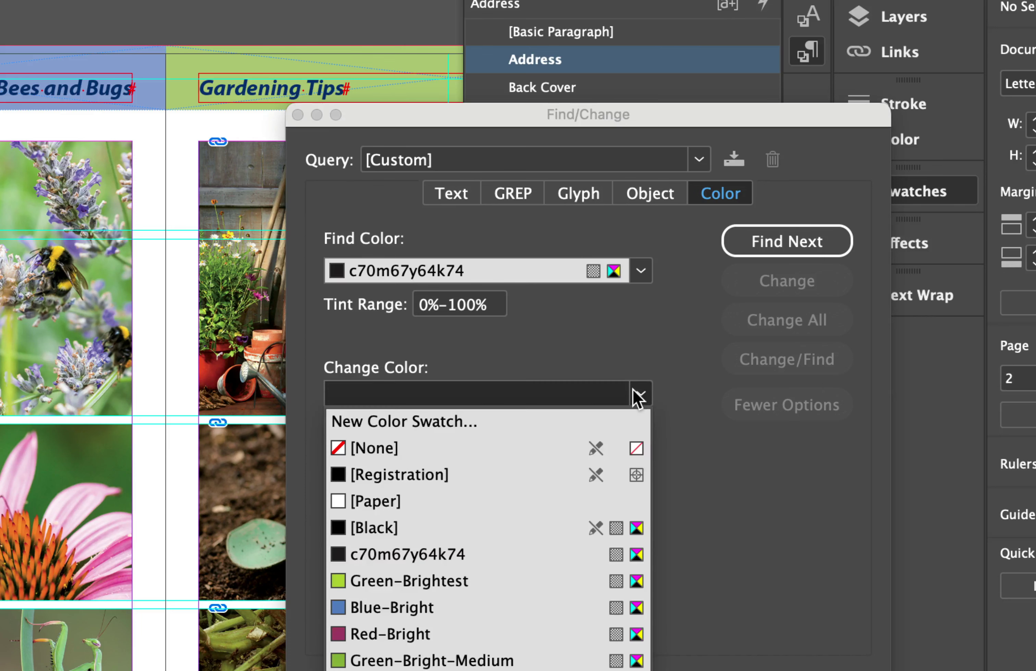
left_click(421, 529)
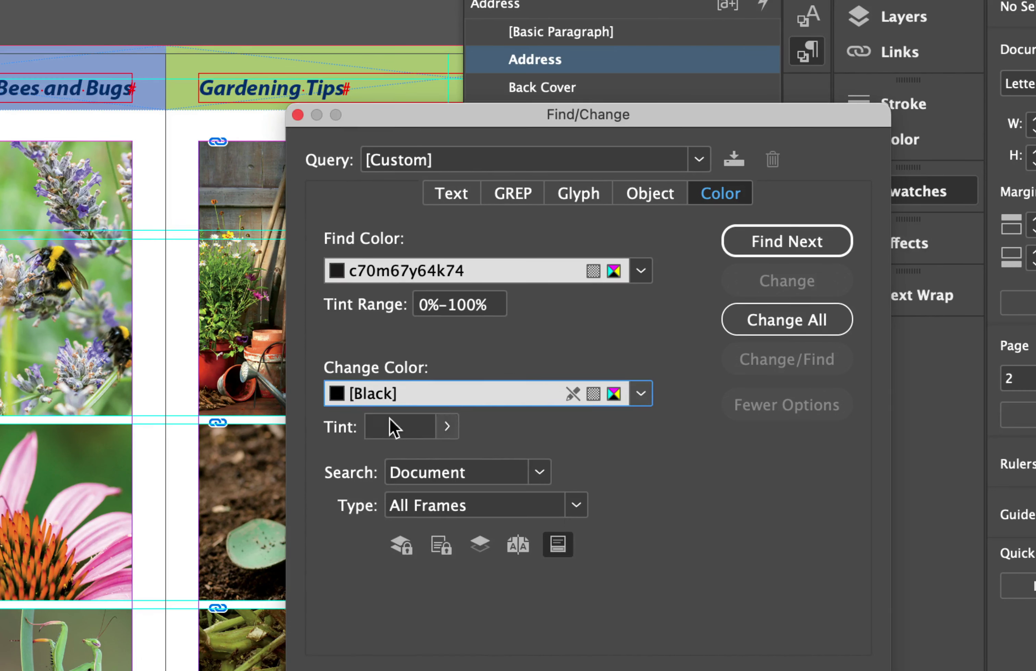
left_click(772, 258)
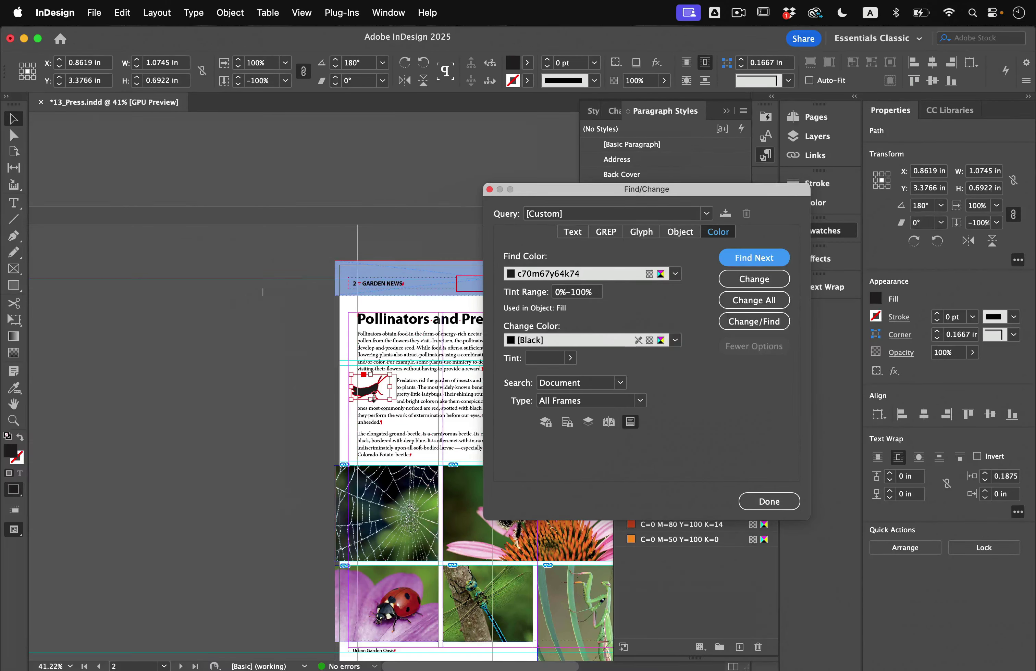
left_click(809, 318)
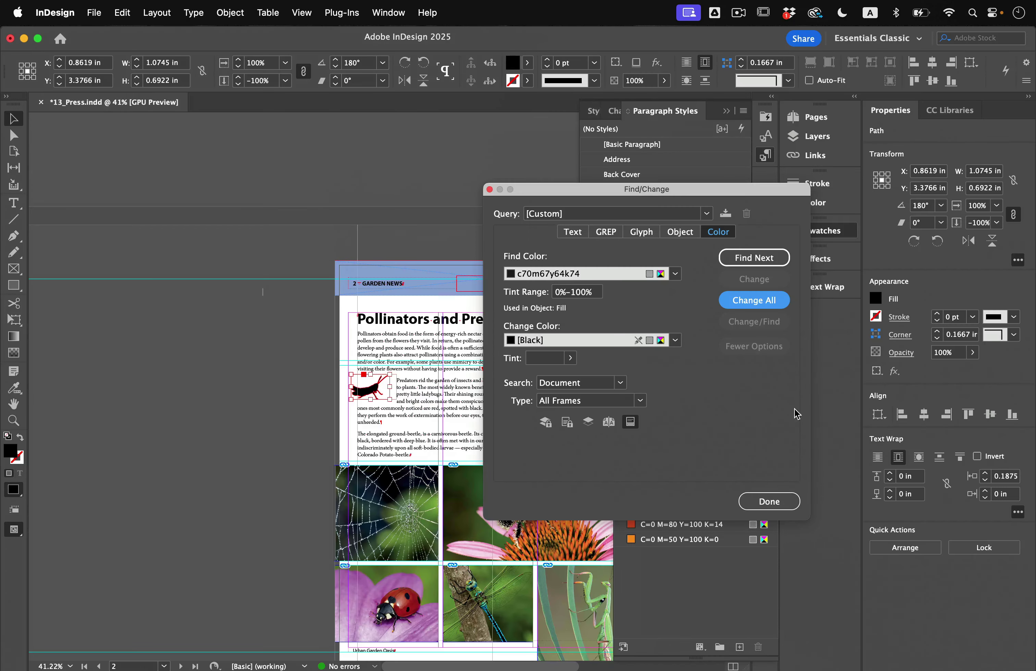
left_click(756, 305)
left_click(767, 502)
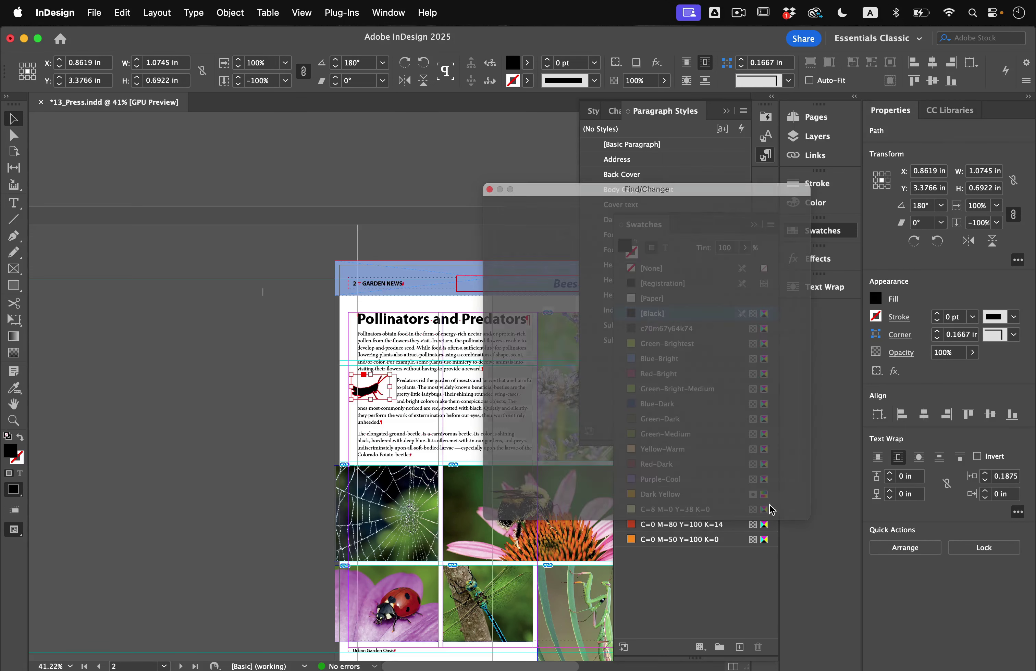
left_click(282, 361)
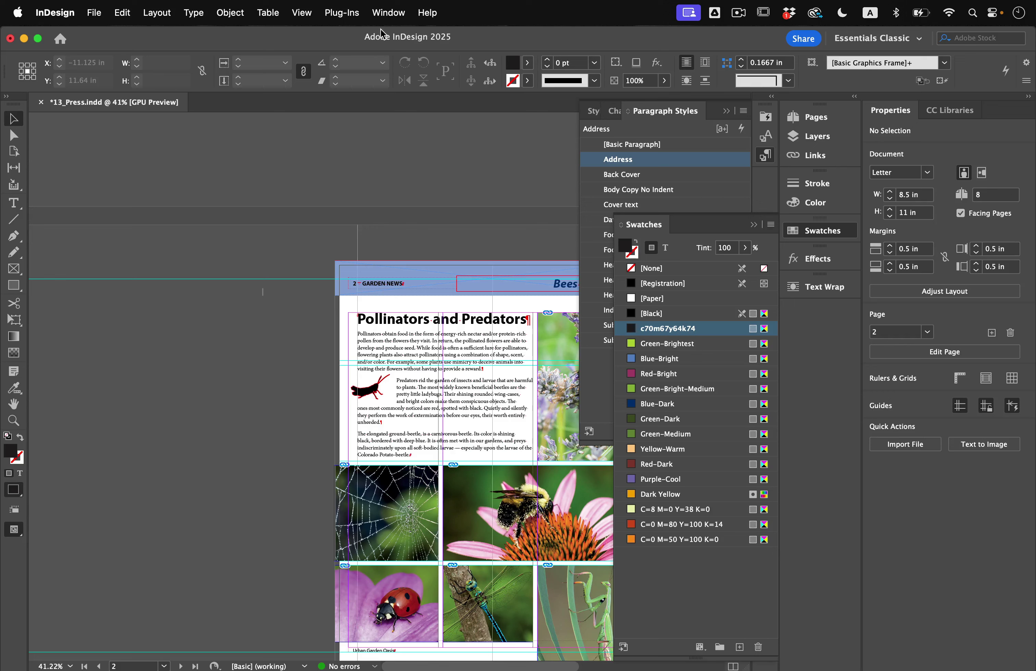
Check the grasshopper and page text in Separations Preview by hiding and reshowing the Black plate, then turn separations off and close it
left_click(377, 20)
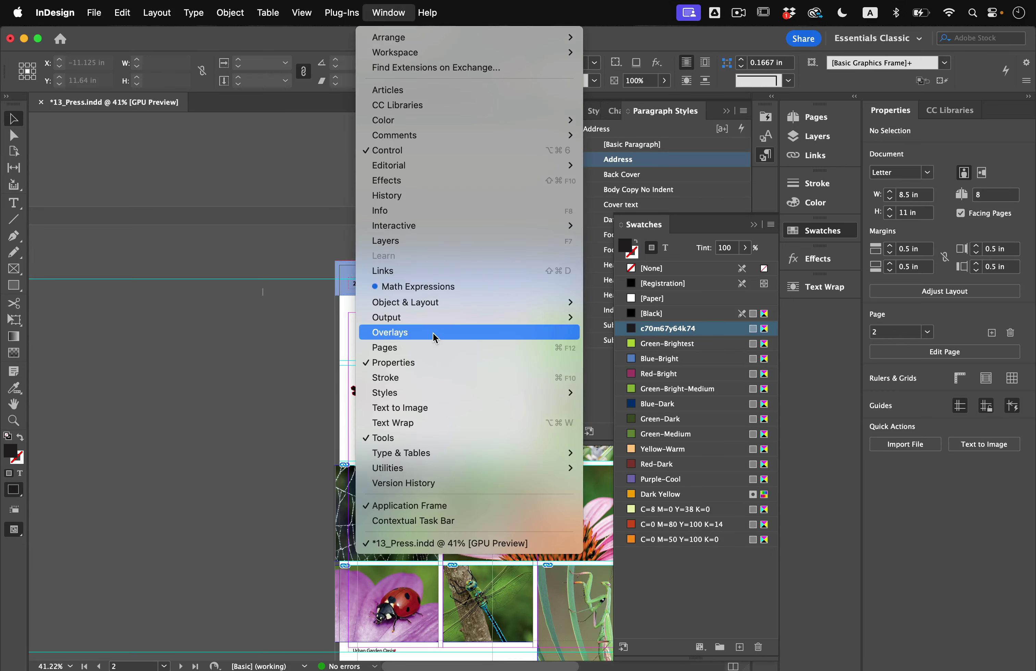
mouse_move(449, 317)
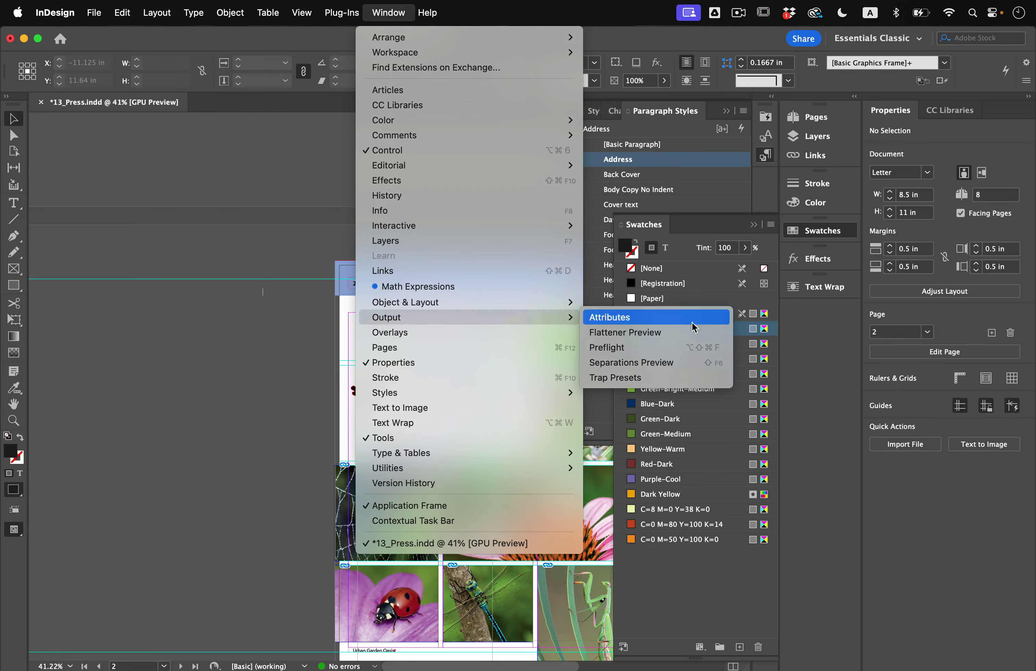
left_click(693, 367)
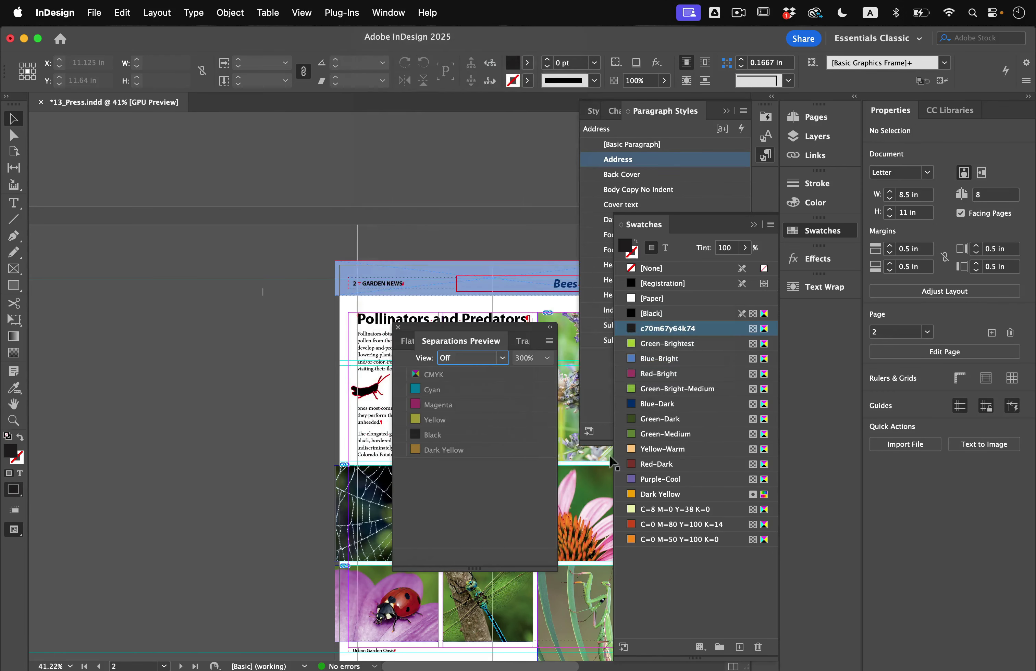
left_click(455, 359)
left_click(474, 388)
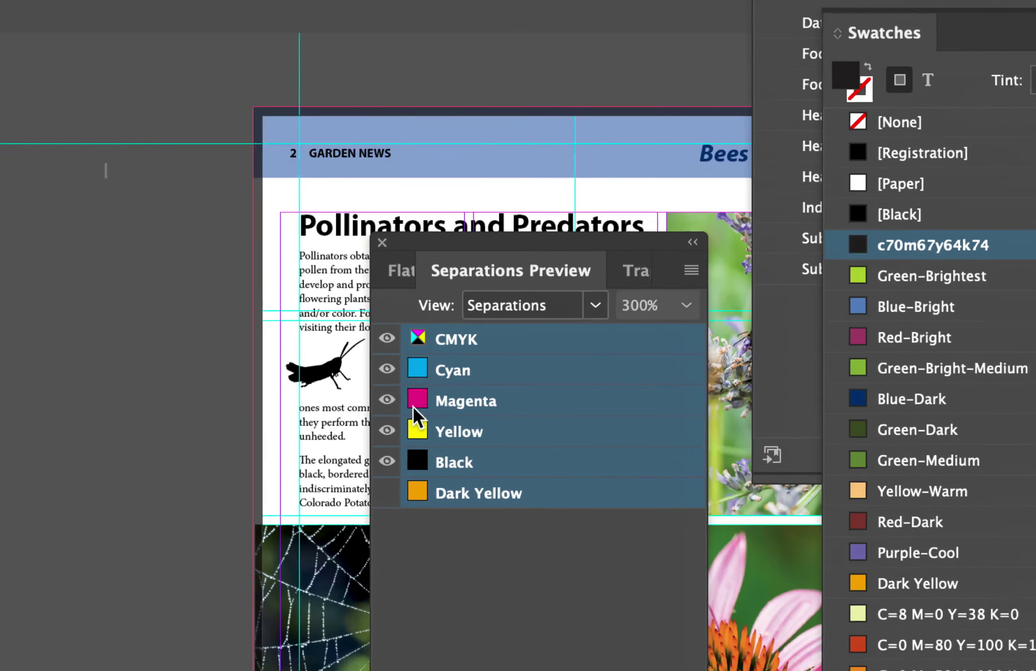
left_click(386, 462)
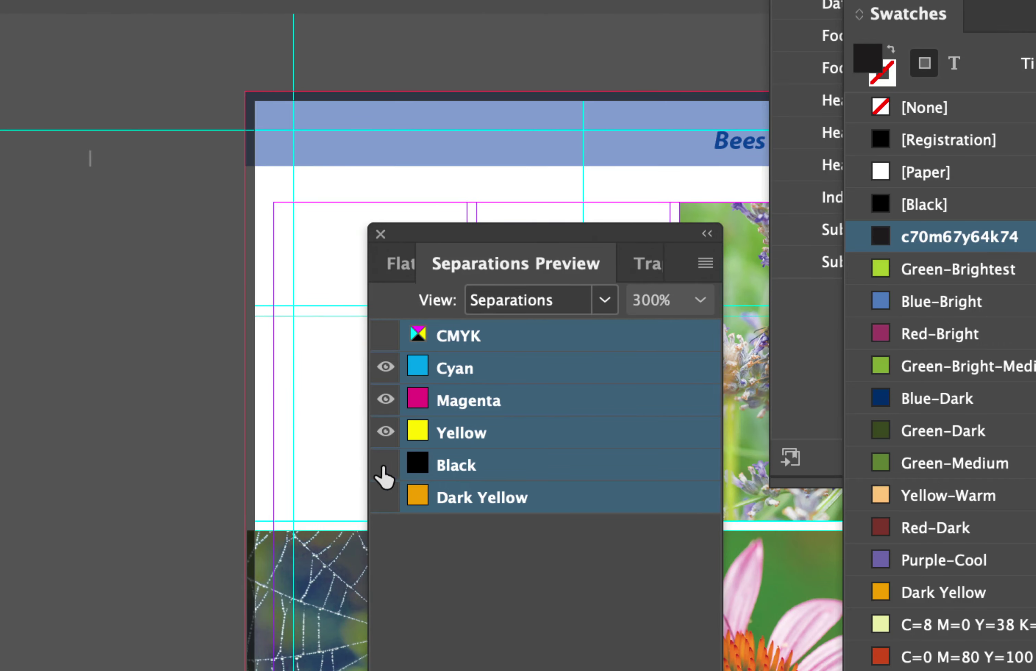
left_click(385, 465)
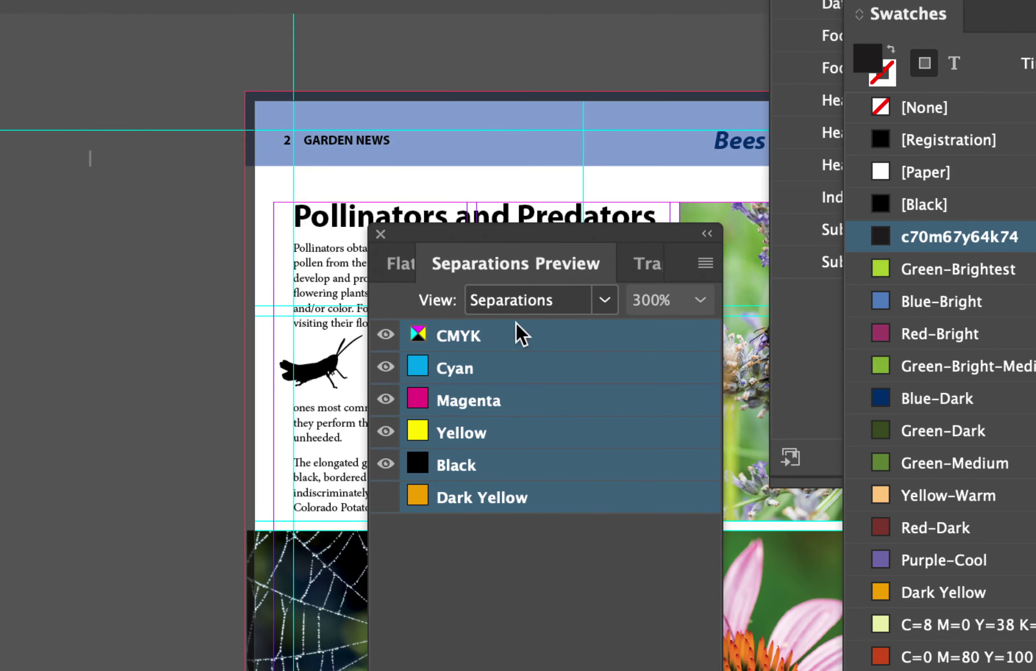
left_click(521, 308)
left_click(497, 327)
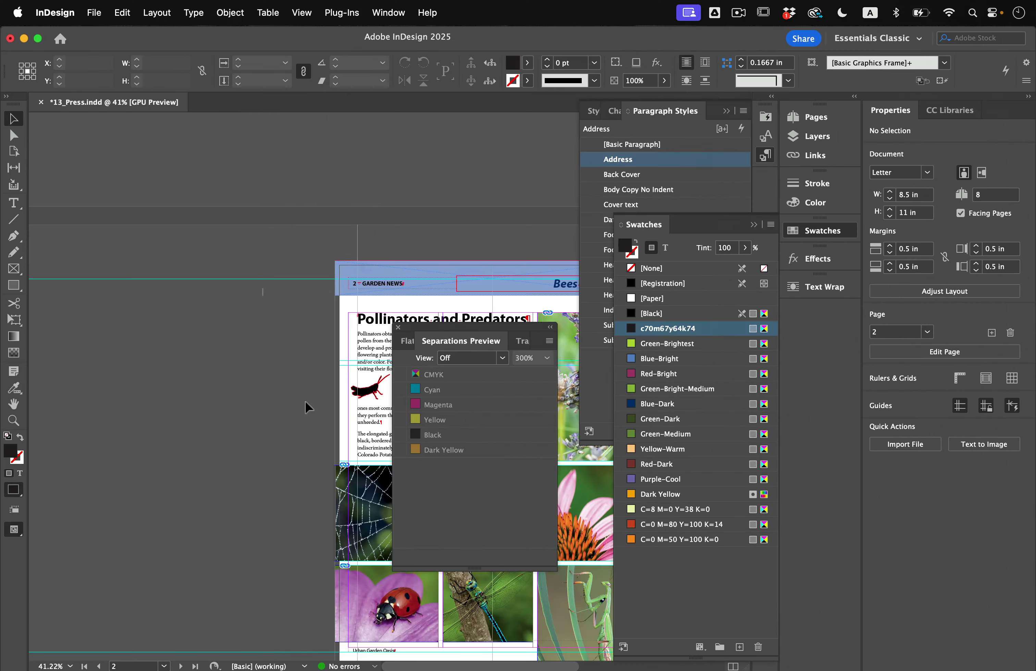
left_click(397, 328)
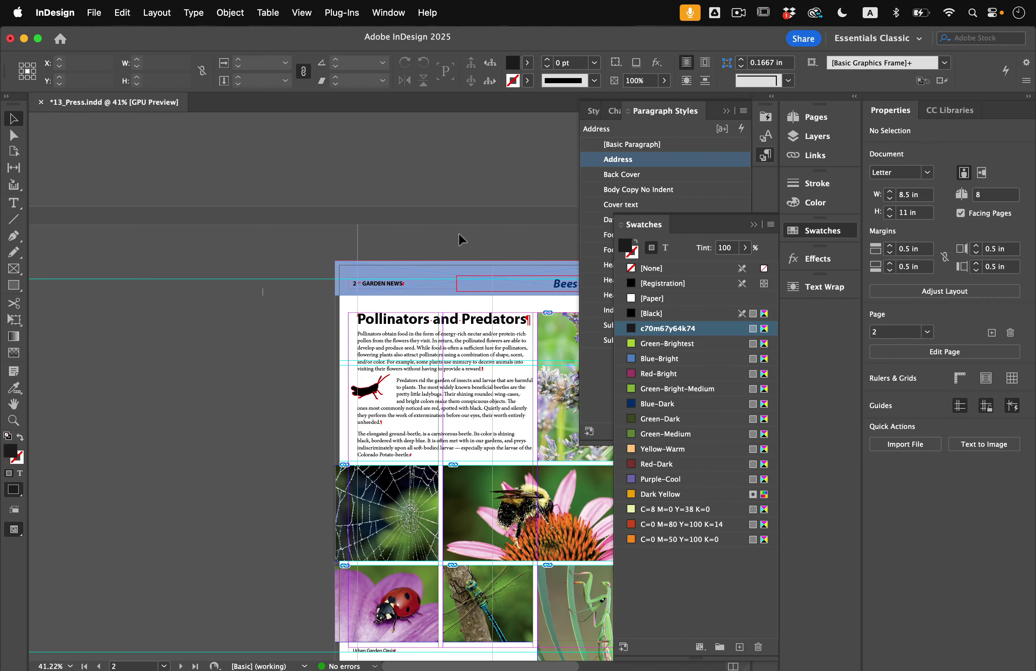
Delete the unused c70m67y64k74 swatch
left_click(770, 224)
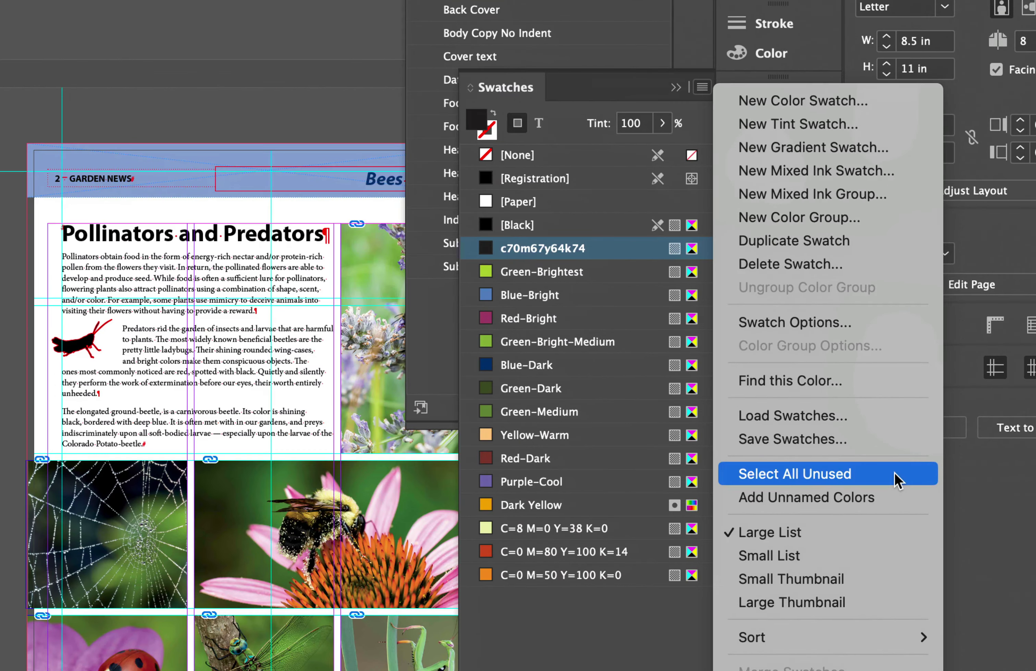
left_click(897, 475)
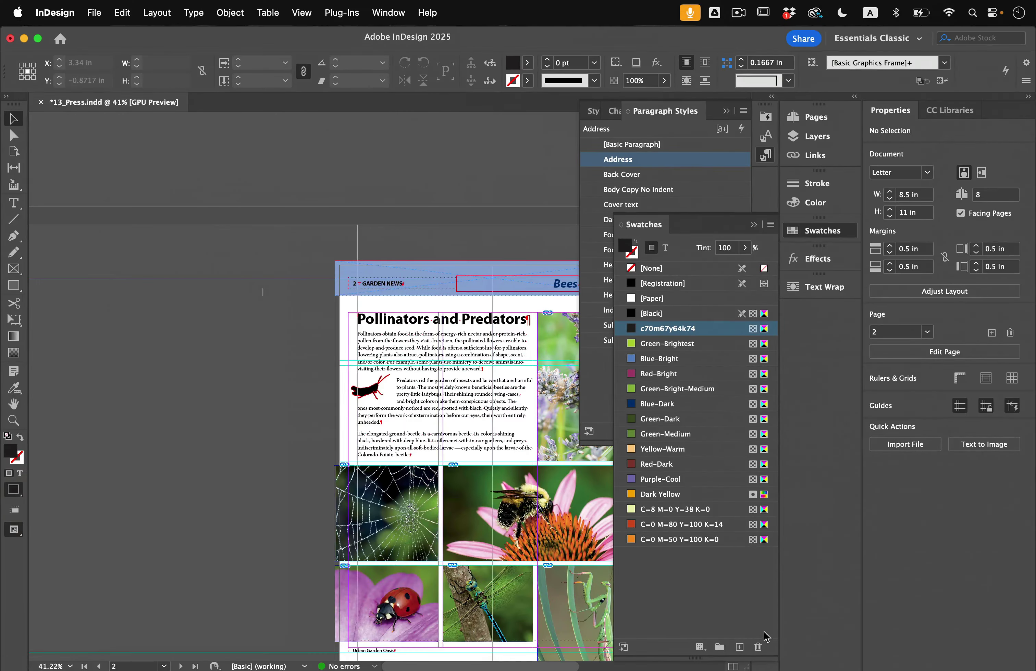
left_click(758, 647)
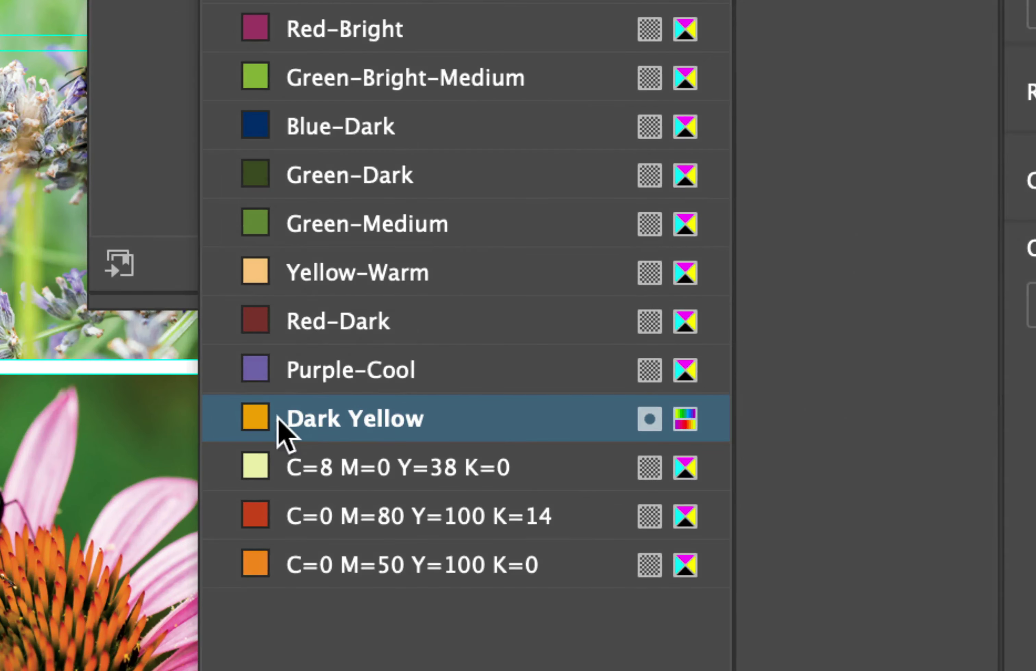
Find where the Dark Yellow spot swatch is used in the document, and close the search without changing the color
mouse_move(644, 427)
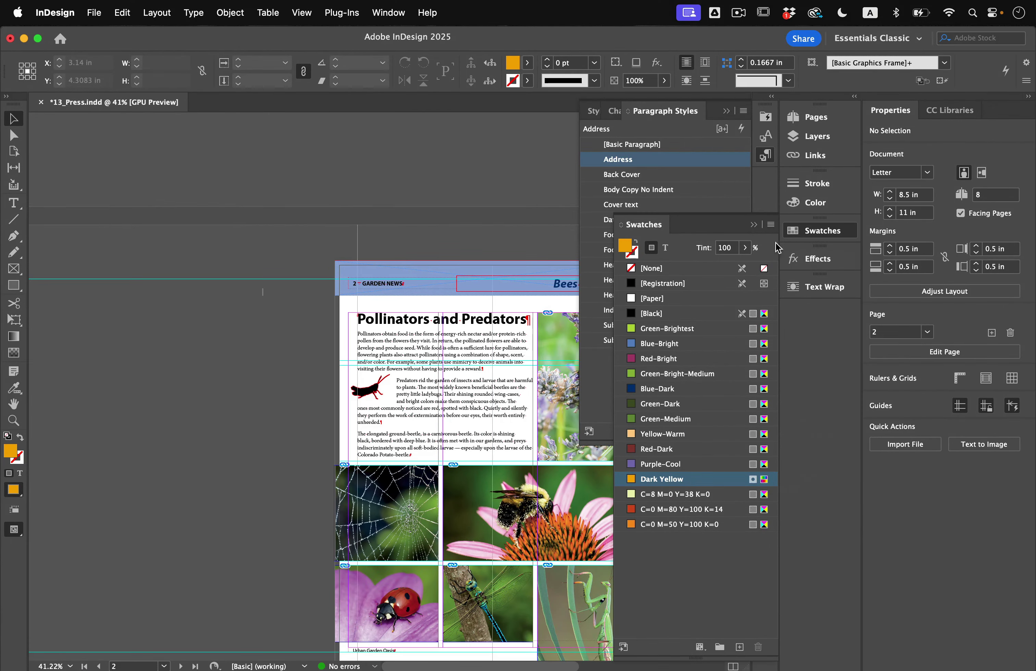
left_click(770, 225)
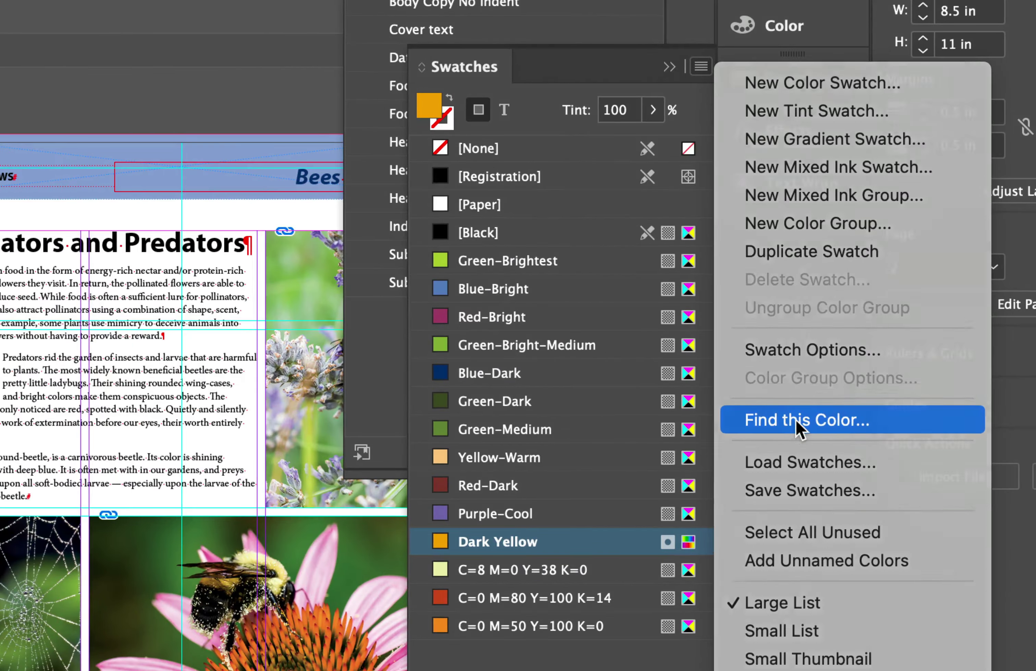
left_click(795, 420)
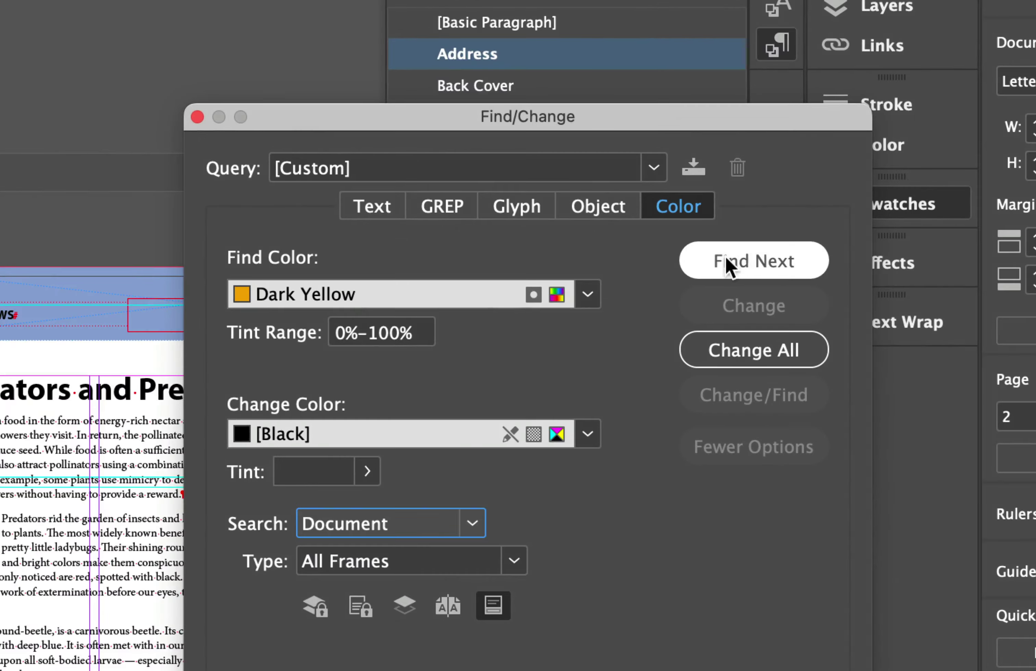
left_click(751, 258)
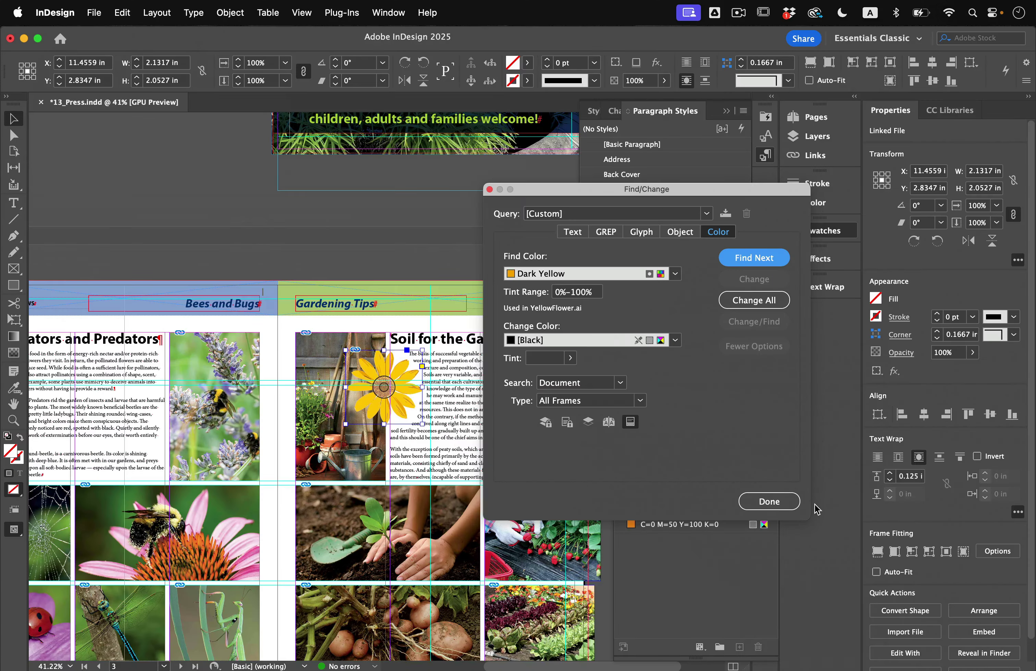
left_click(767, 501)
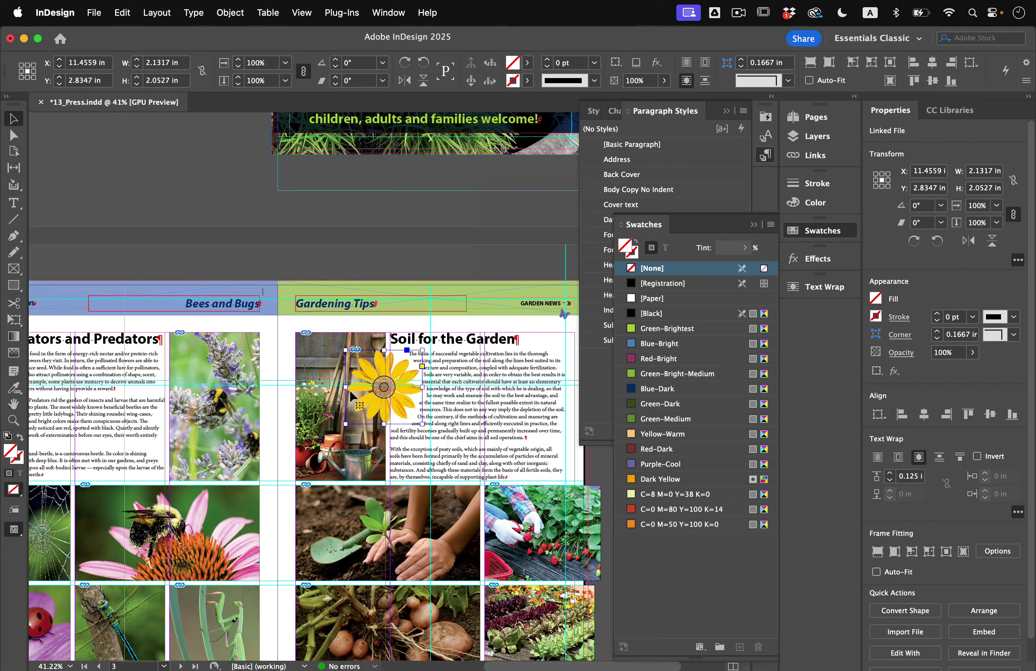
Examine the yellow flower graphic in Separations Preview with only the Dark Yellow plate shown, keeping the preview clear of the artwork
scroll(353, 384, "up", 3)
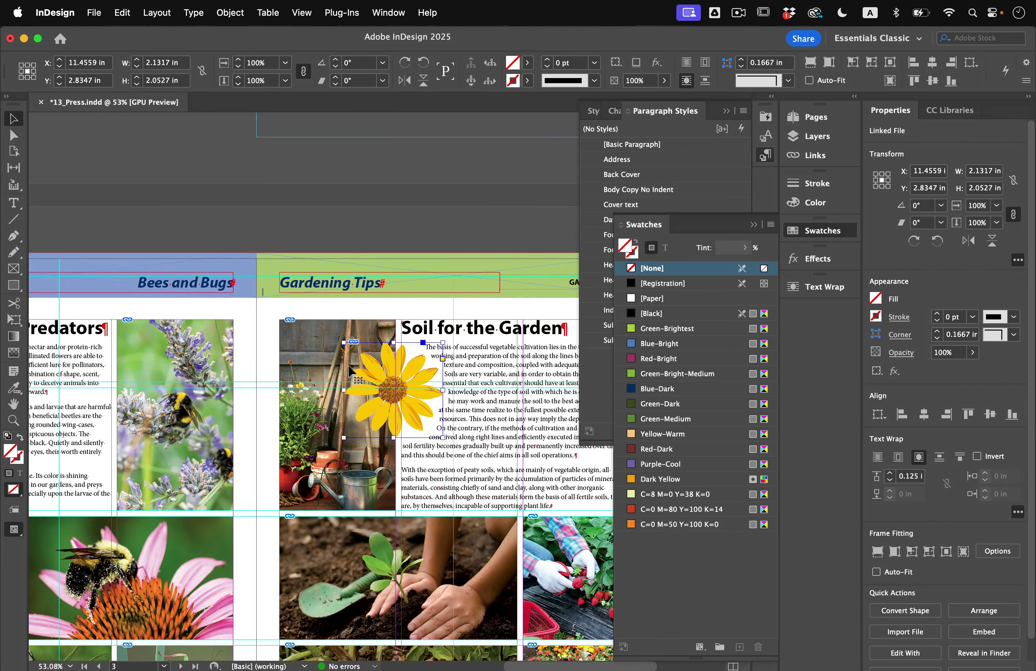
scroll(395, 368, "up", 5)
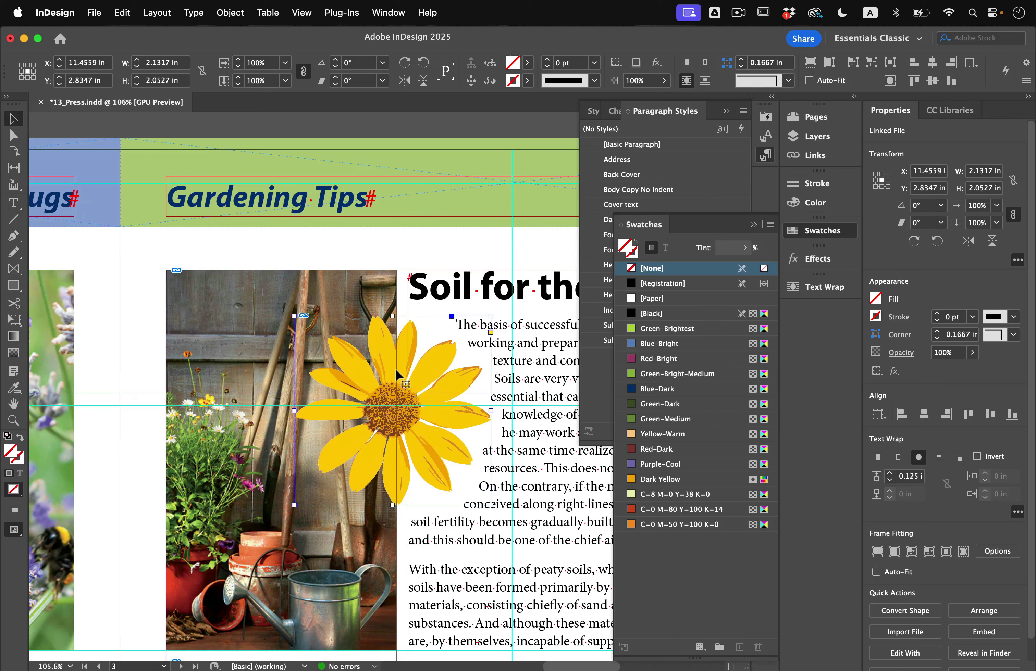
left_click(389, 14)
mouse_move(514, 314)
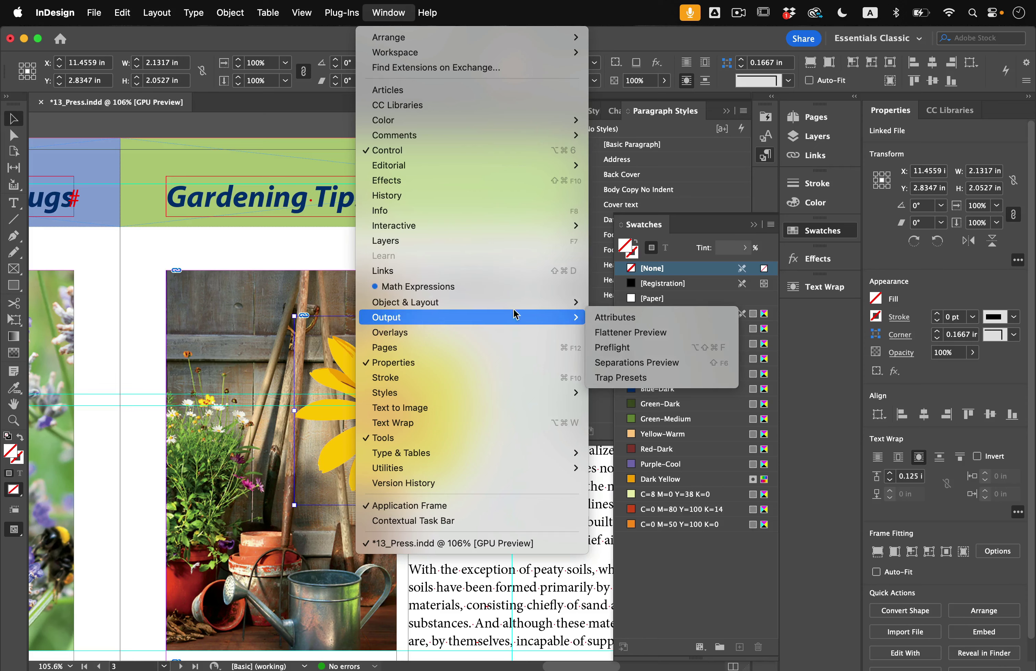
left_click(638, 364)
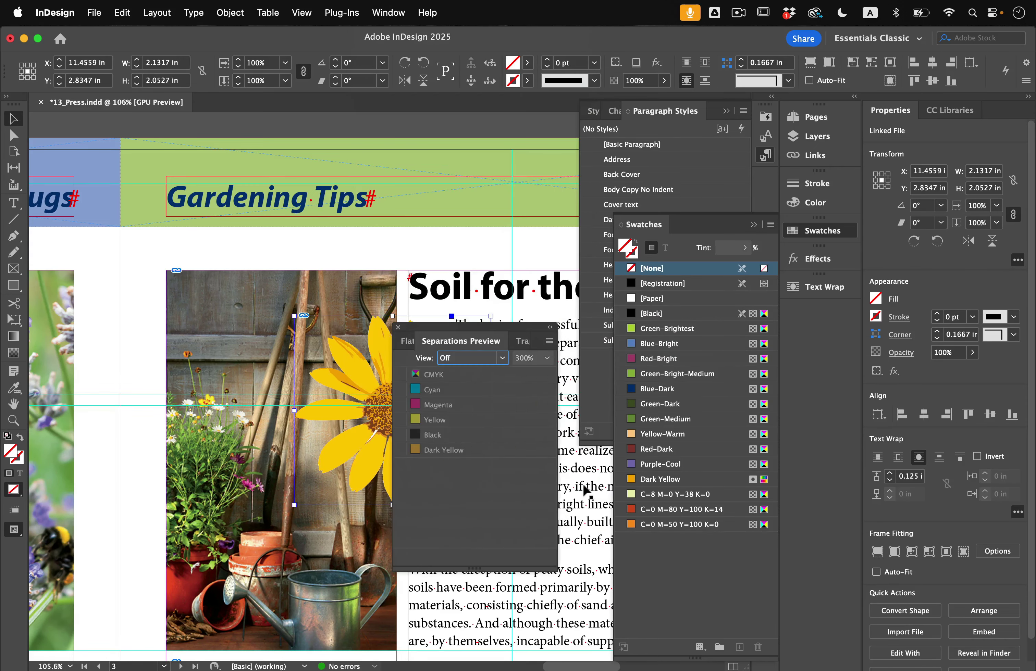
left_click(475, 368)
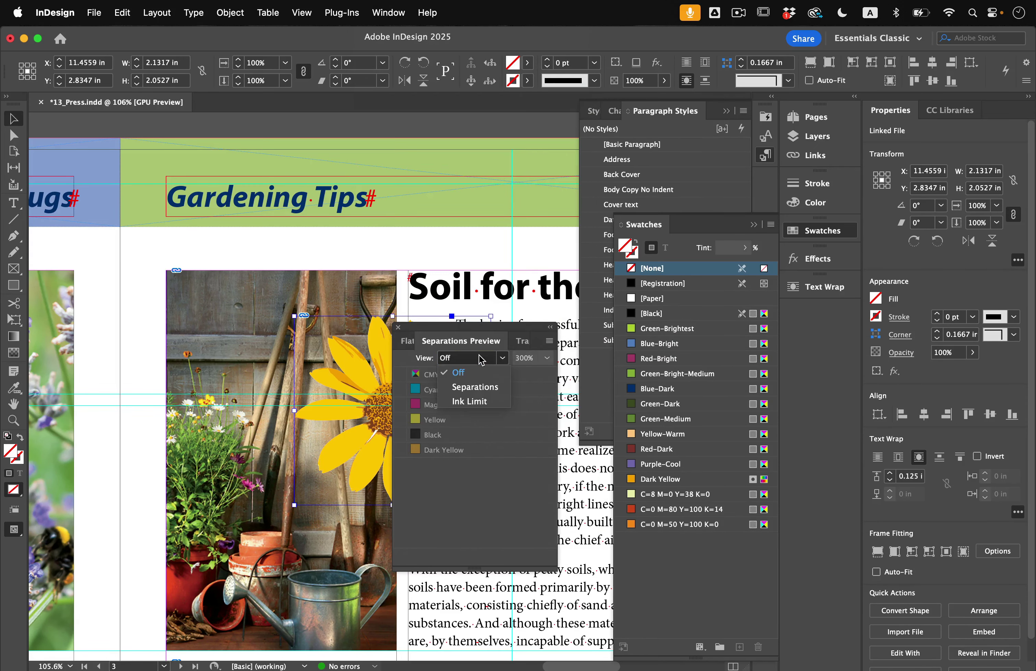
left_click(473, 385)
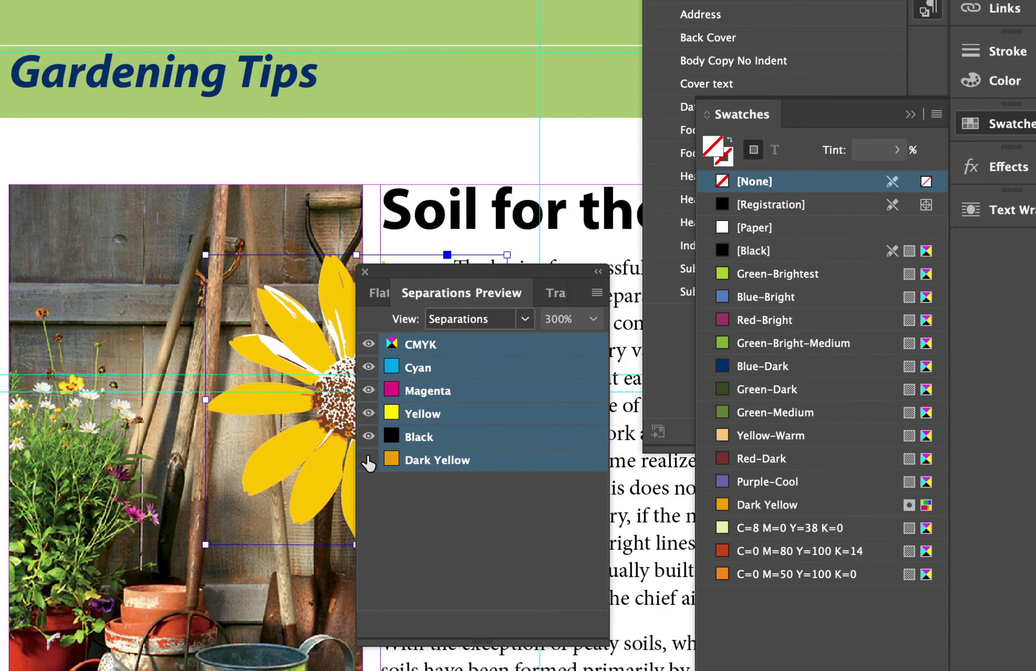
left_click(372, 458)
left_click(368, 437)
left_click(368, 414)
left_click(368, 390)
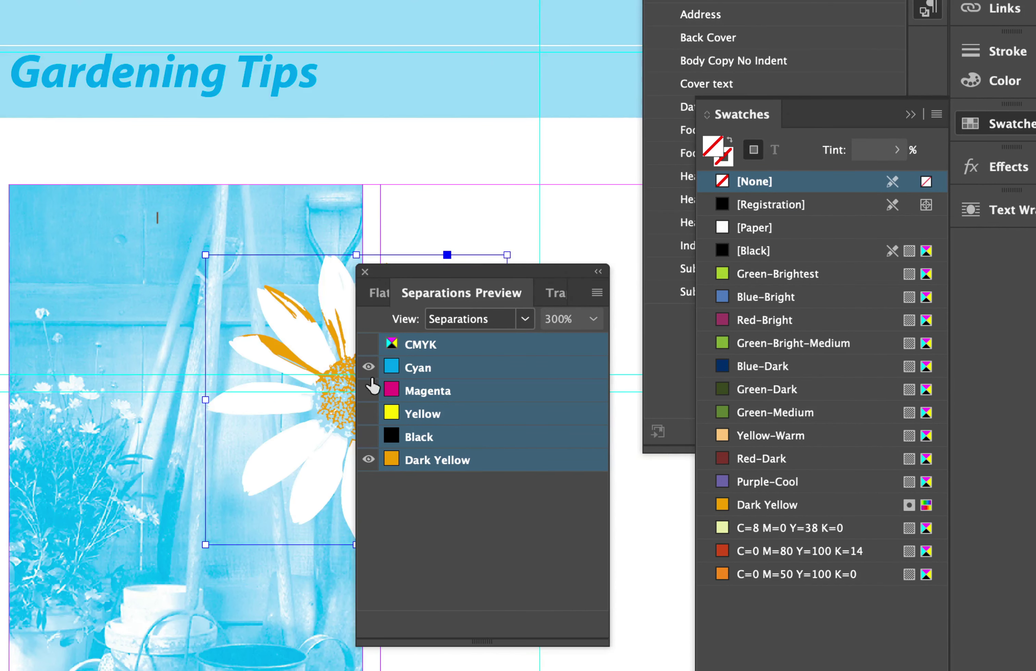
left_click(368, 368)
left_click_drag(386, 287, 519, 278)
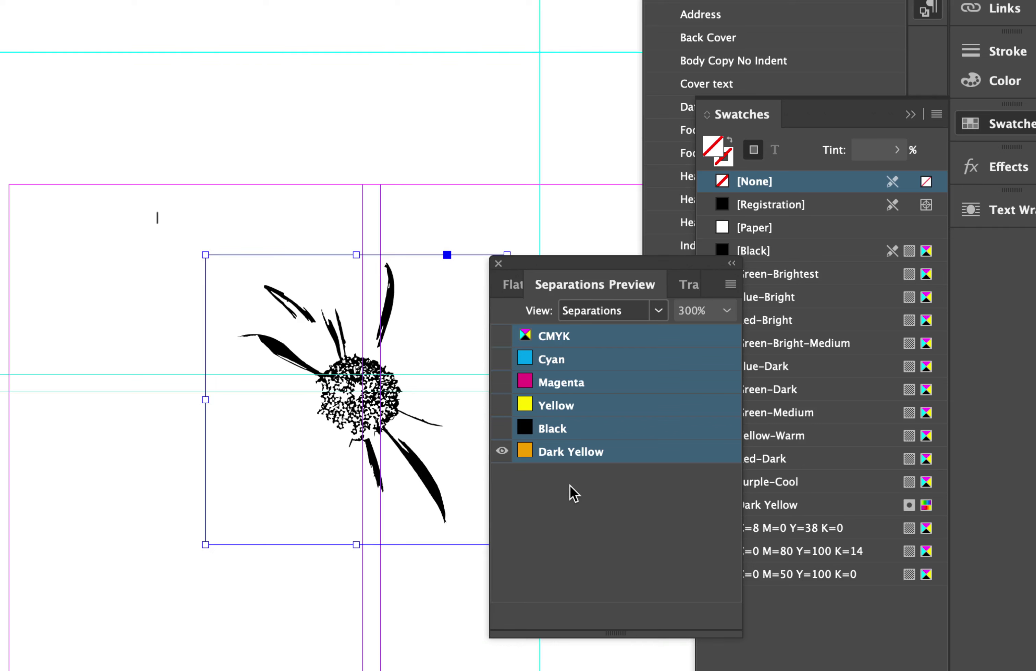
Convert all spot colors, including Dark Yellow, to process inks with the Ink Manager
left_click(730, 286)
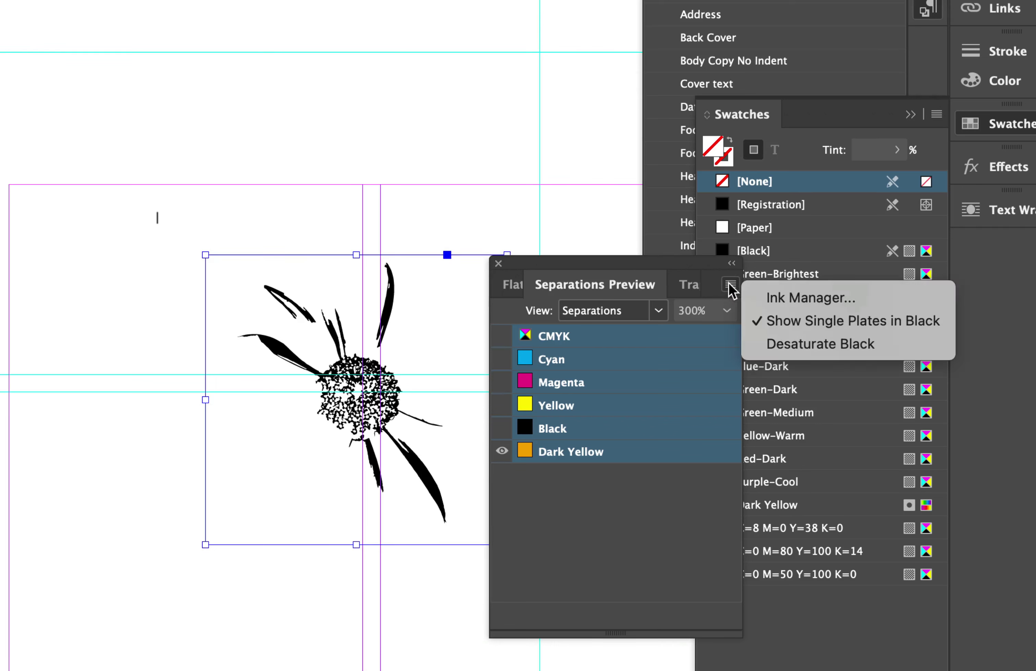
left_click(789, 299)
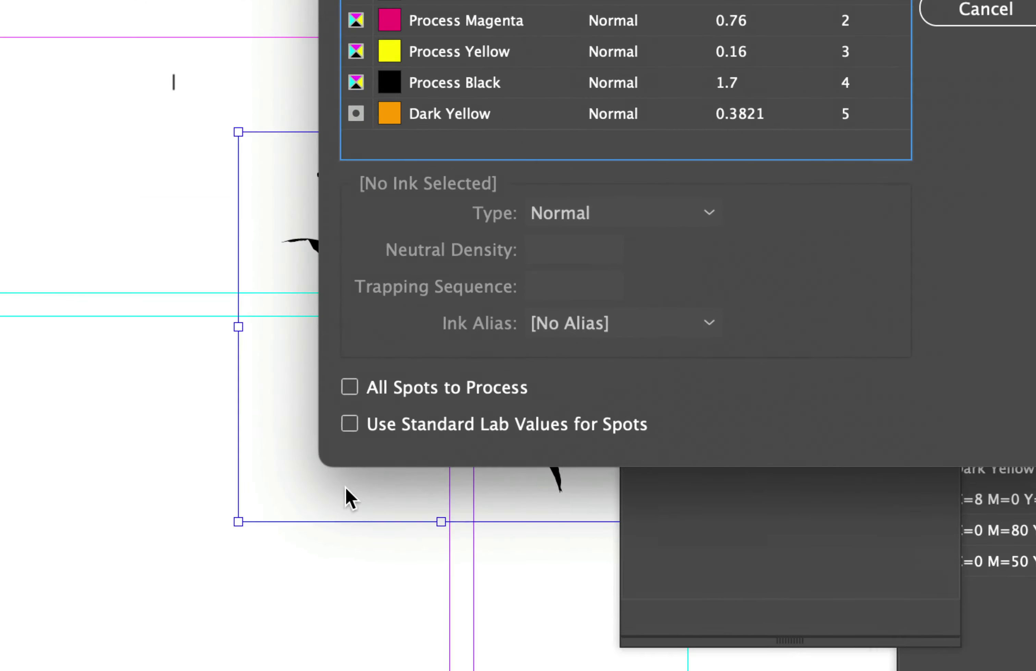
left_click(349, 387)
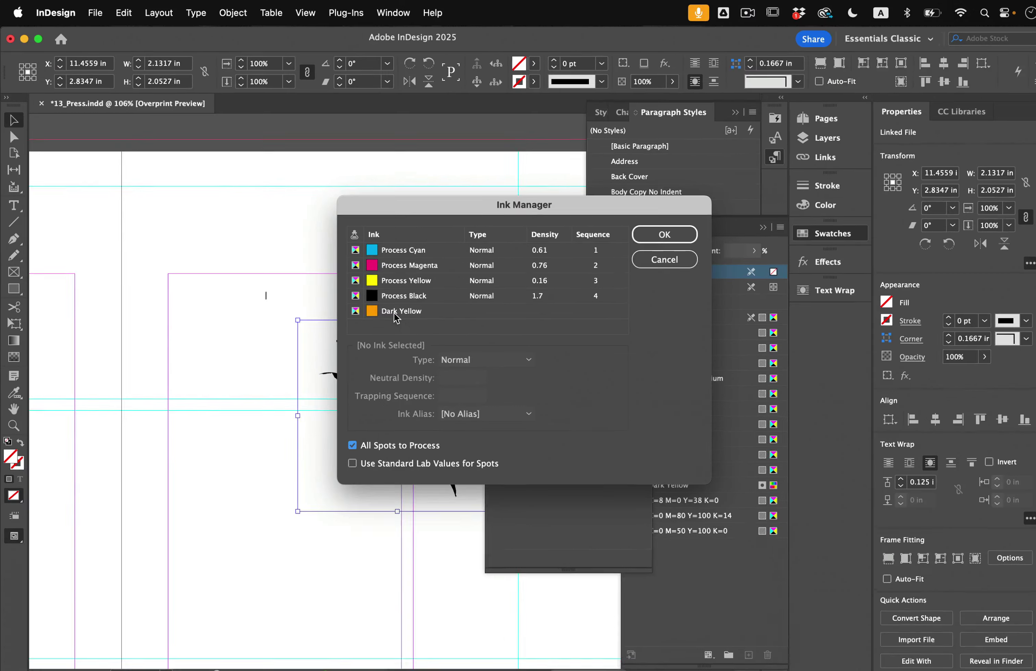
left_click(657, 231)
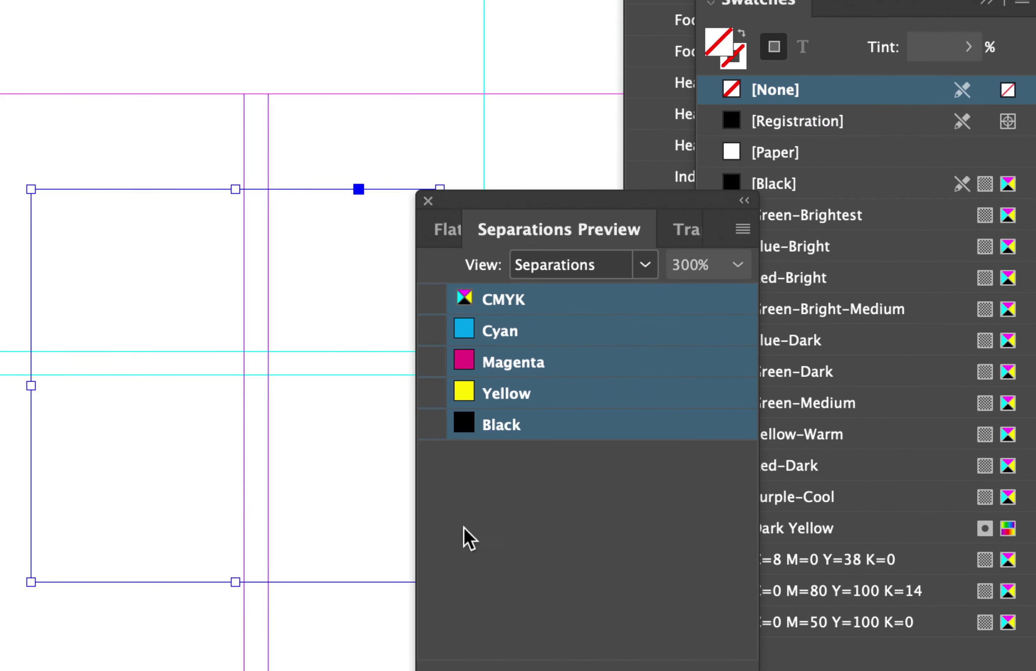
Check the flower spread in Separations Preview by showing the Black, Yellow, Magenta and Cyan plates one after another
left_click(433, 424)
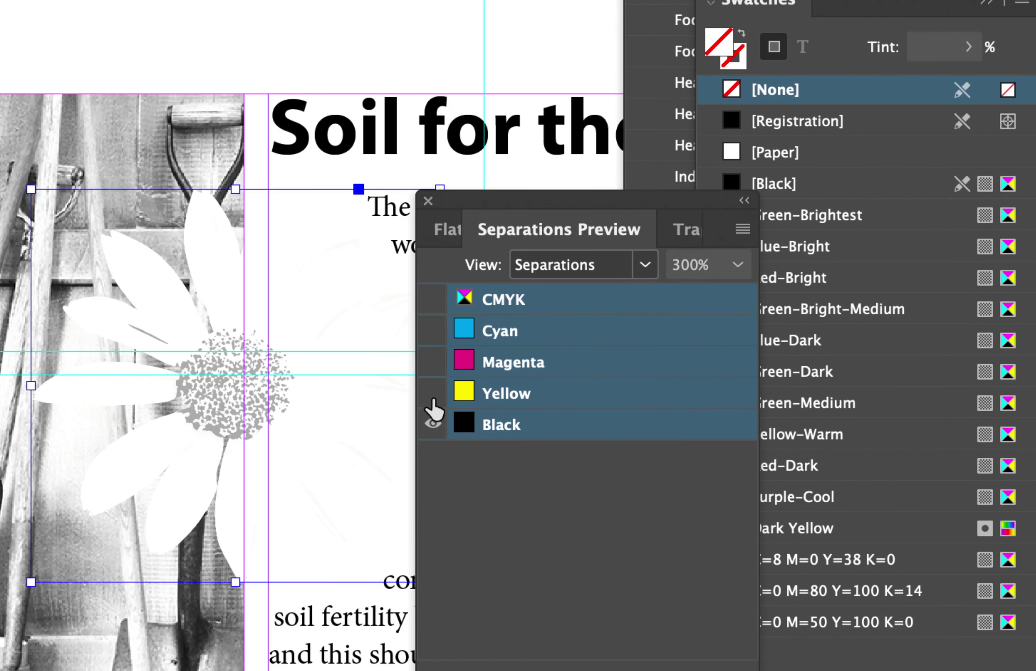
left_click(433, 393)
left_click(433, 361)
left_click(433, 329)
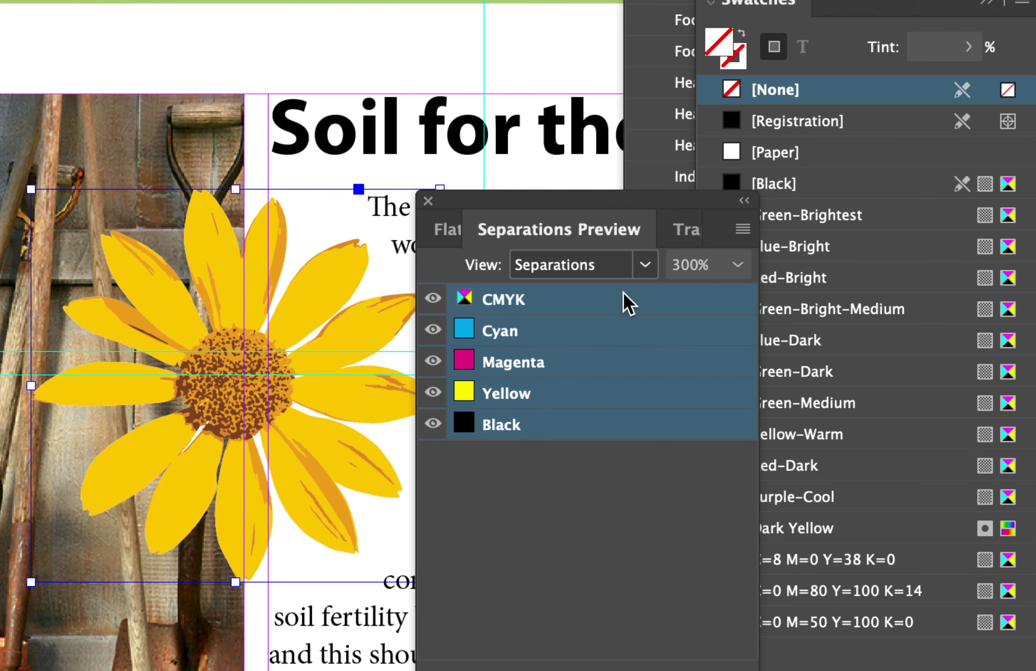
Turn off the separations view and put away Separations Preview, Swatches and Paragraph Styles
left_click(641, 270)
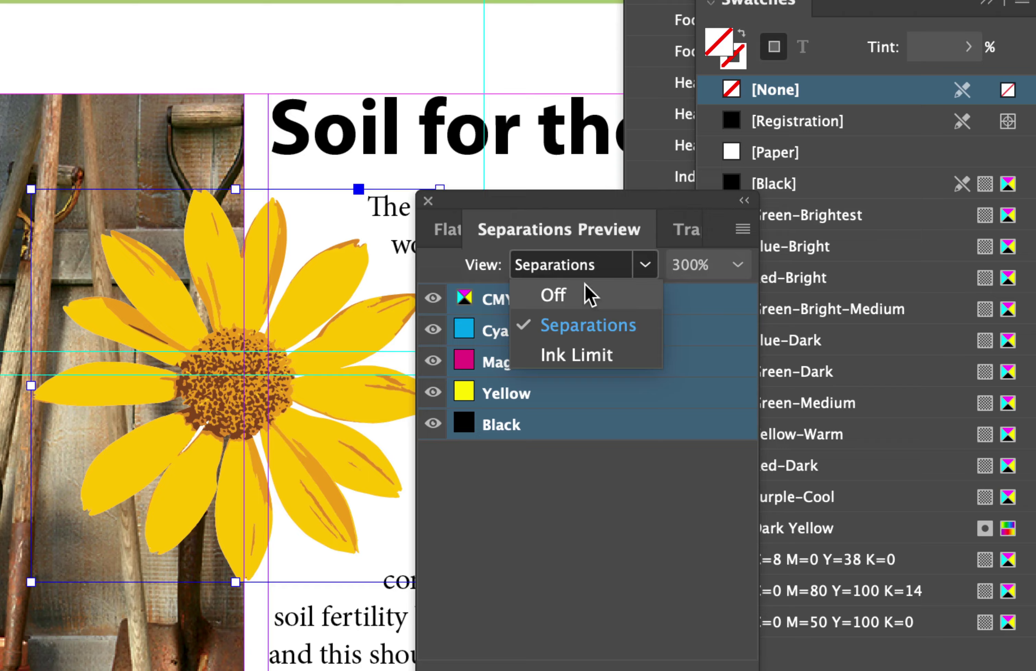
left_click(584, 293)
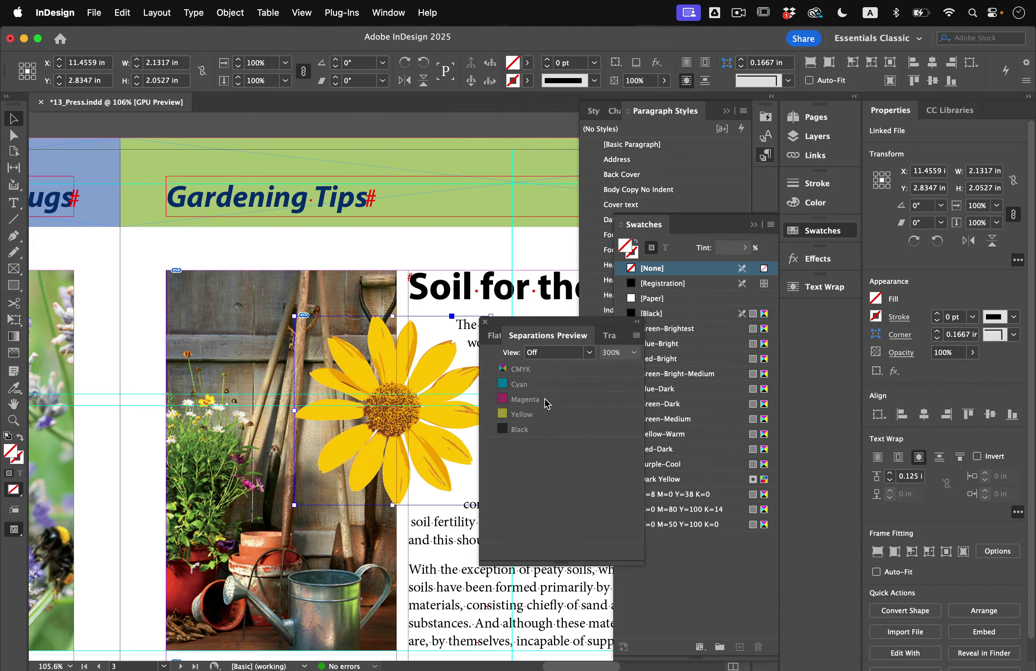
left_click_drag(574, 320, 519, 333)
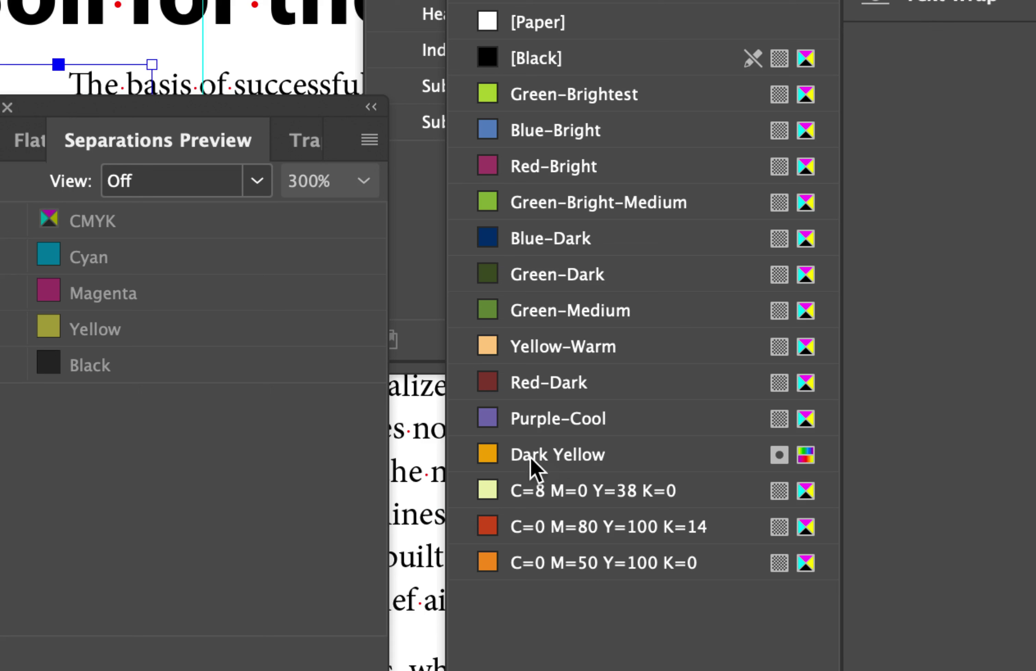
mouse_move(612, 462)
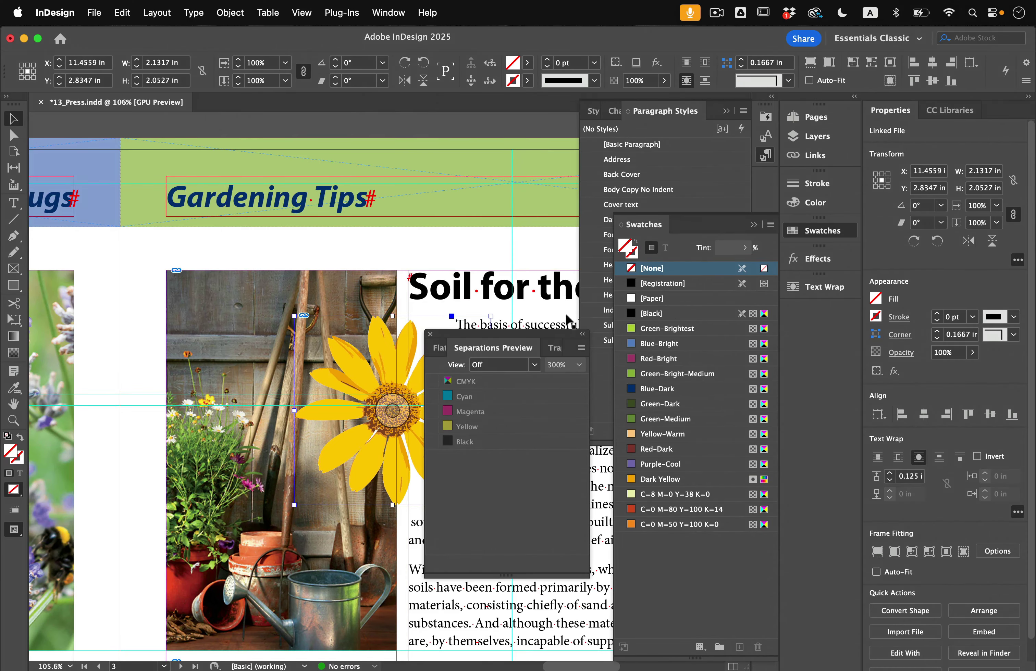
left_click(430, 336)
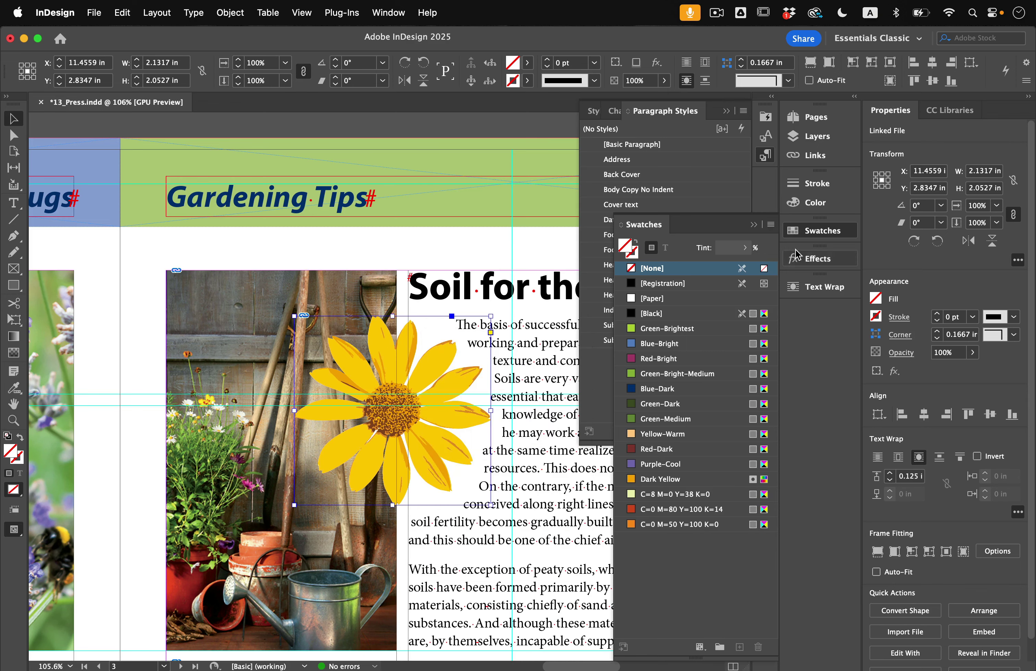
left_click(826, 232)
left_click(765, 155)
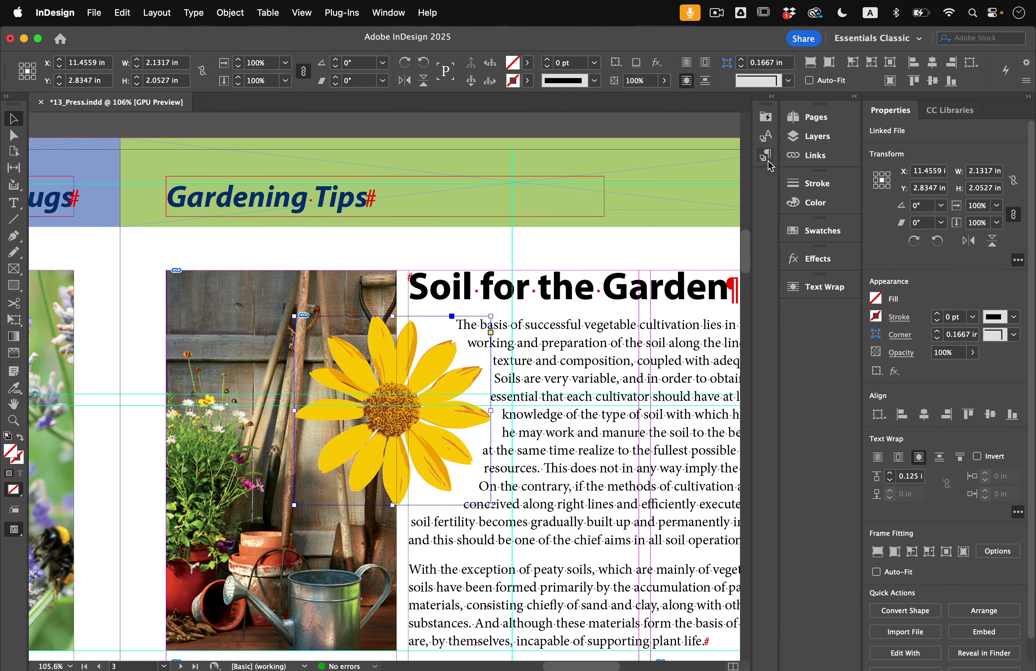
Fit the page in the window and view the page 2–3 spread in Preview screen mode
key("super+0")
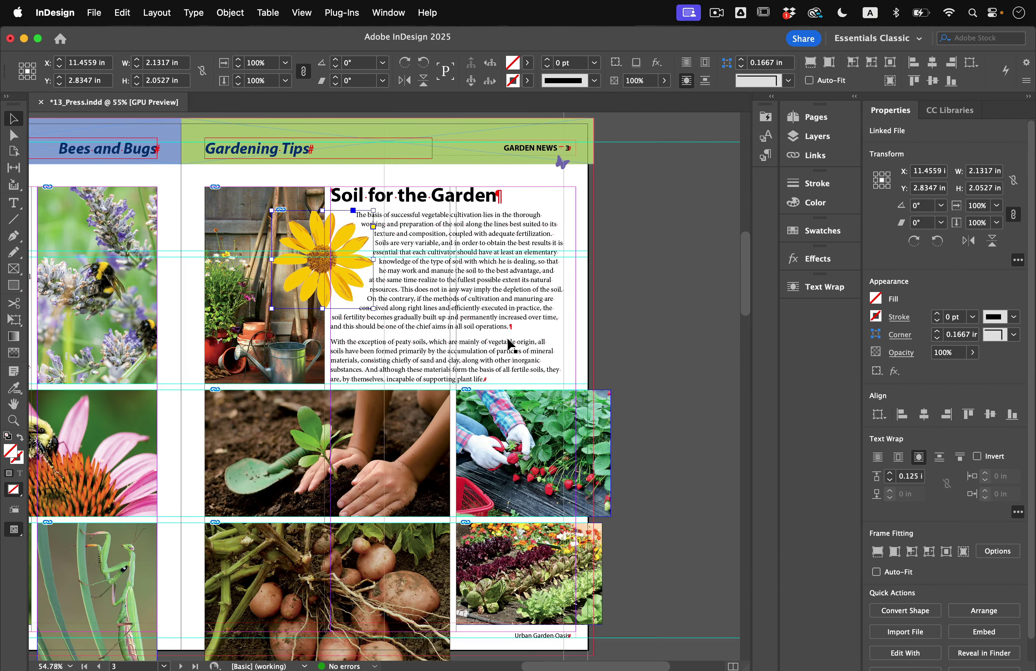
scroll(625, 551, "left", 10)
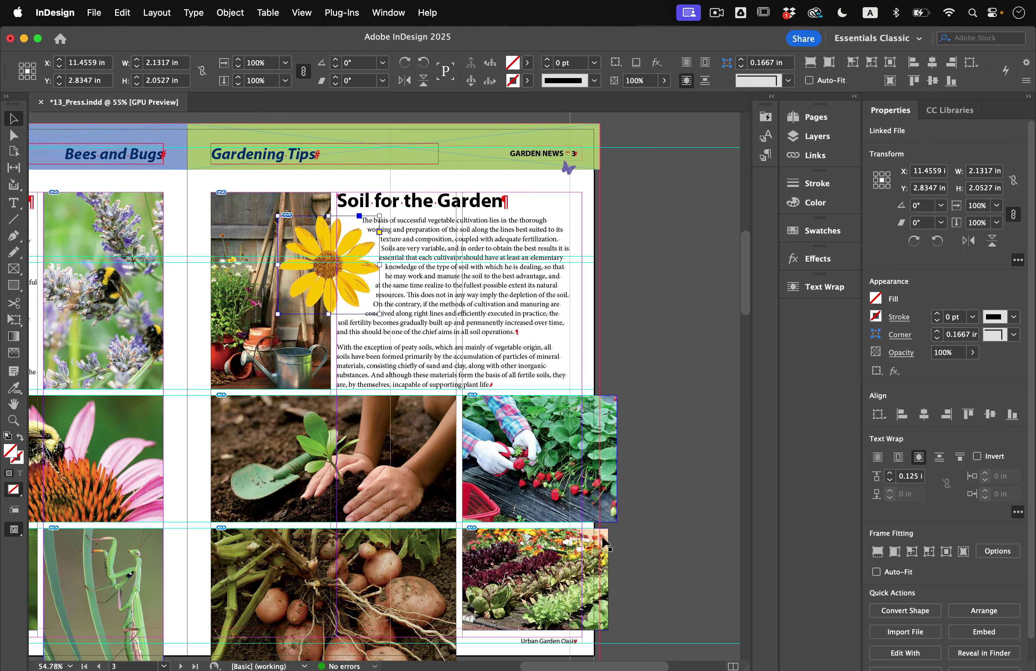
scroll(602, 543, "left", 6)
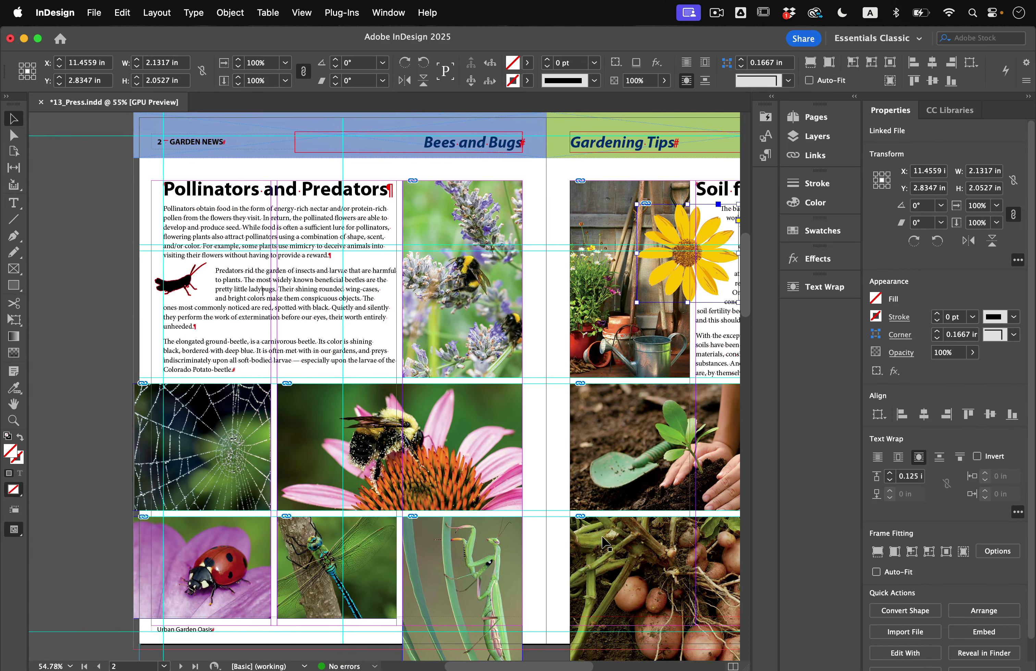
scroll(384, 440, "right", 2)
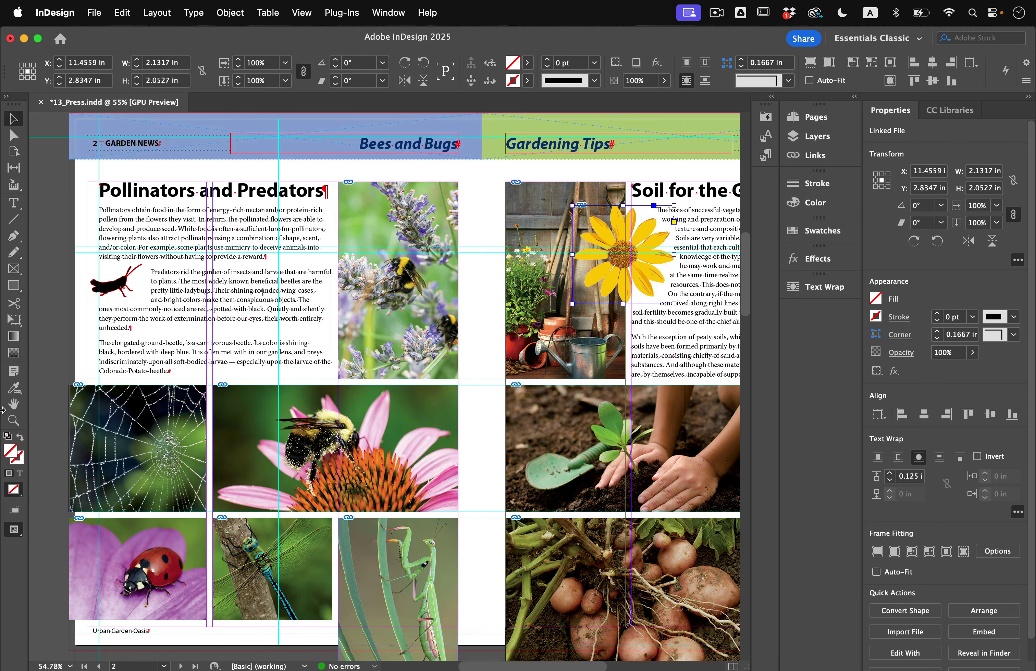
left_click(302, 13)
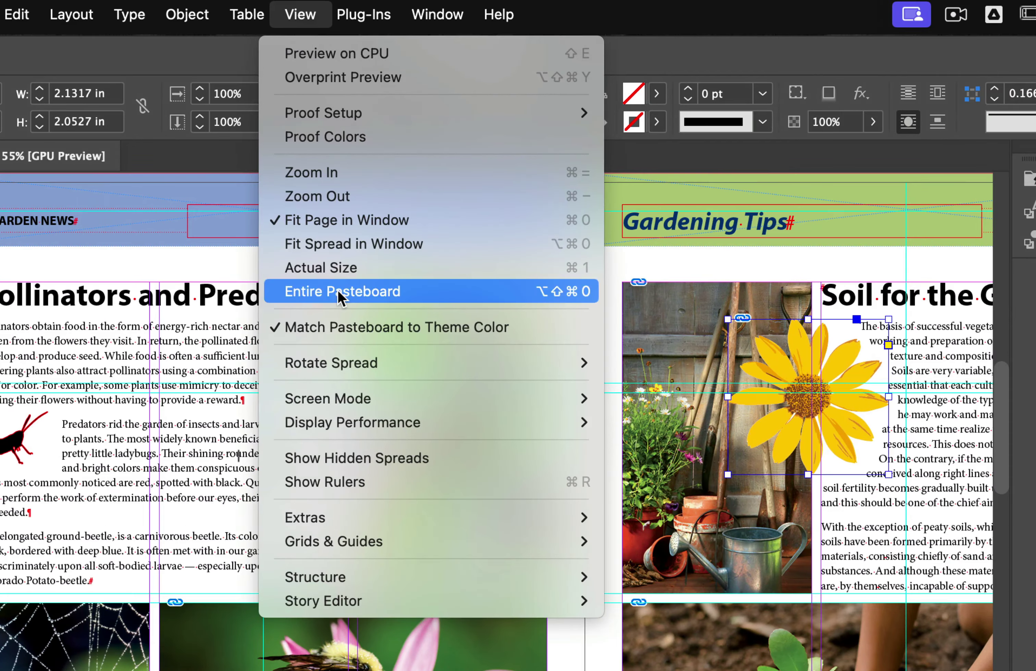
mouse_move(353, 427)
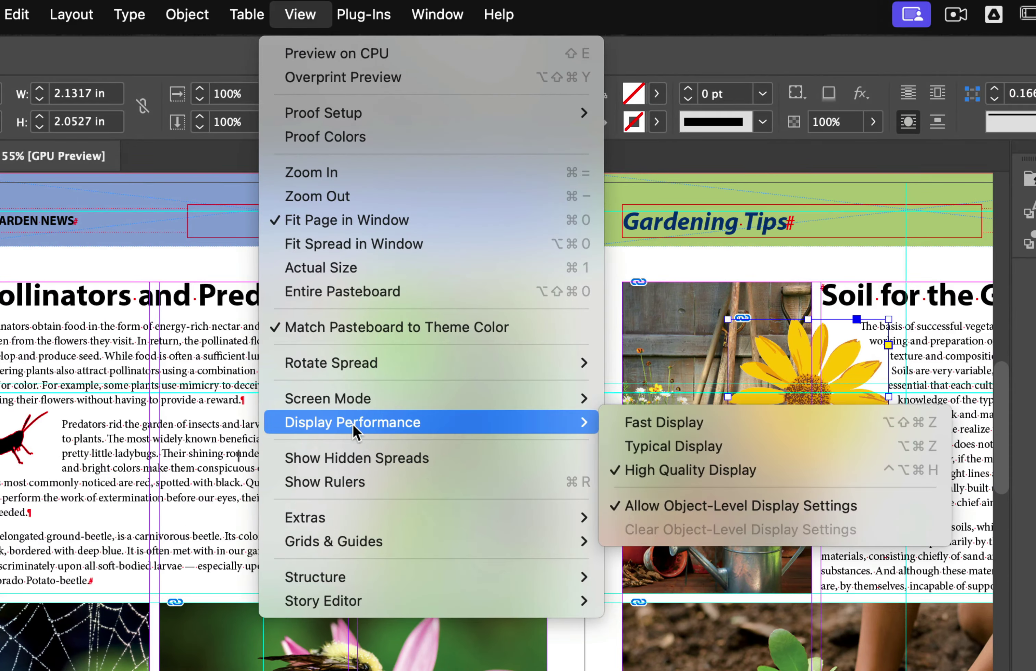
mouse_move(354, 403)
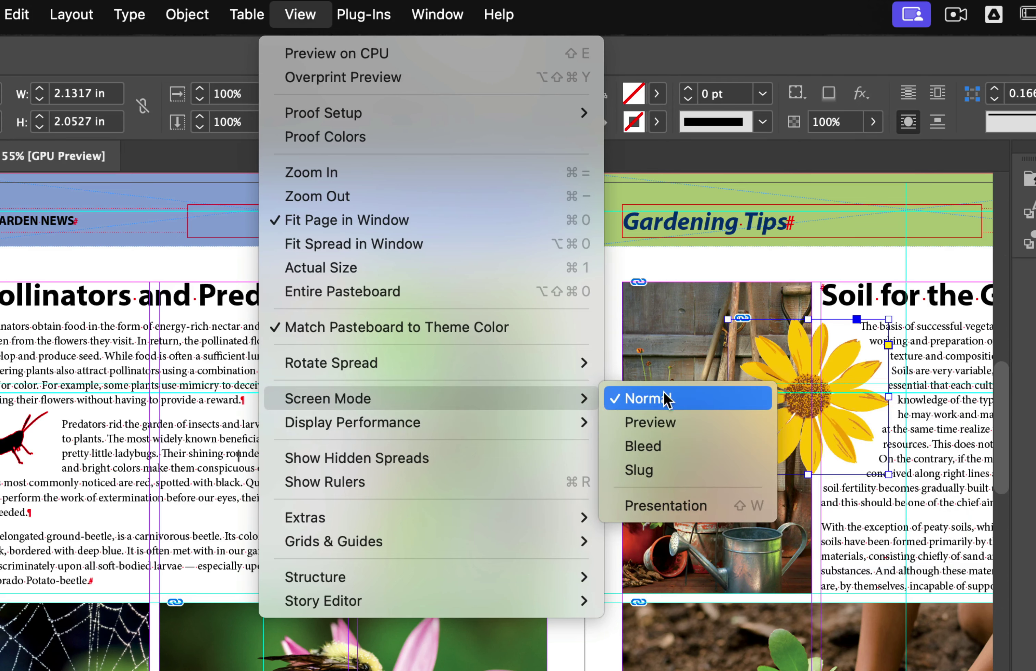
left_click(666, 423)
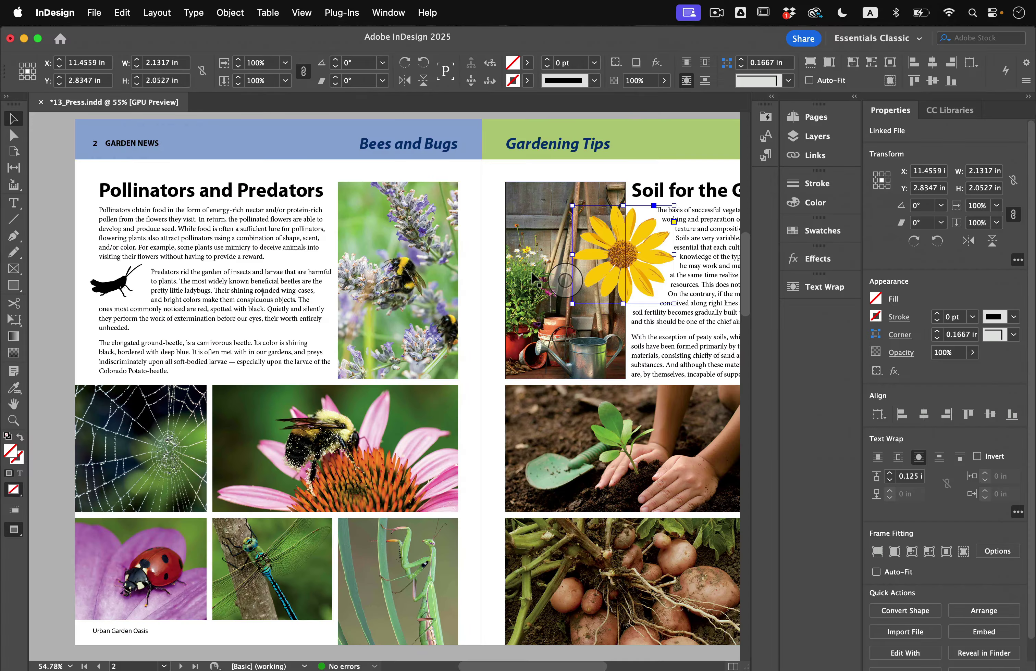
View the spread in Bleed screen mode to inspect the image edges beyond the page trim
scroll(532, 277, "right", 2)
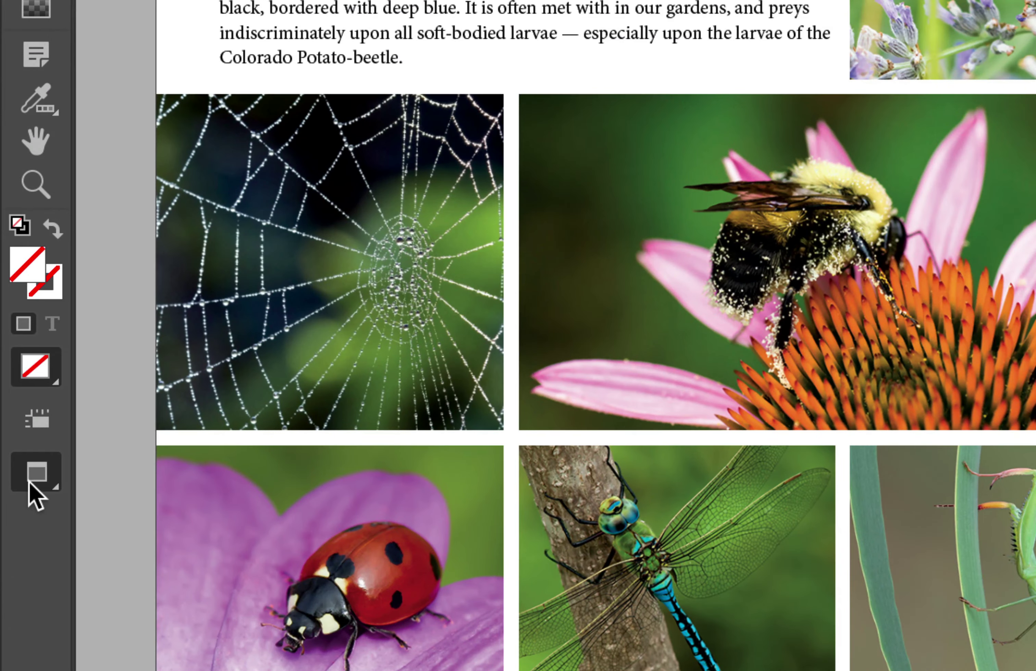
left_click(11, 533)
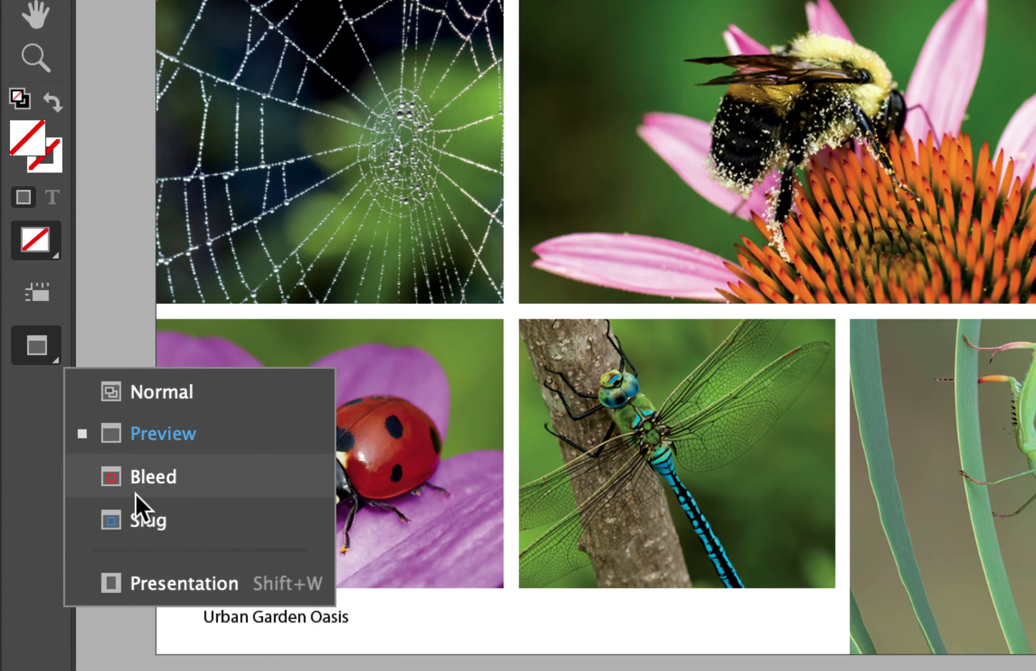
left_click(150, 477)
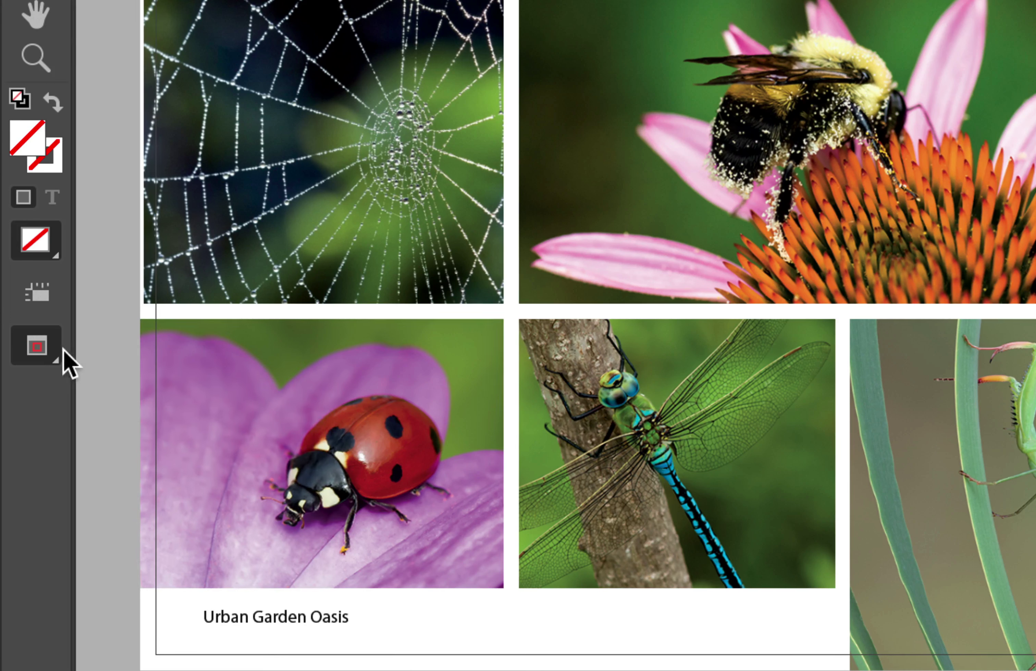
Examine the page 2–3 spread in Slug screen mode, checking the areas beyond the page edges on both pages
left_click(54, 349)
left_click(150, 520)
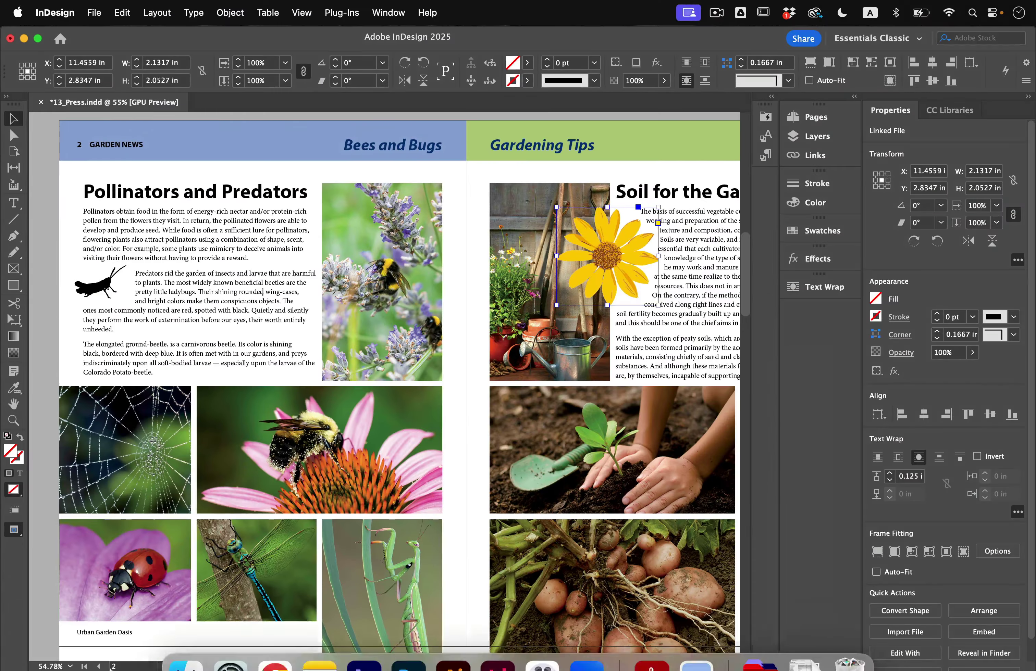
scroll(117, 602, "down", 2)
scroll(118, 602, "down", 1)
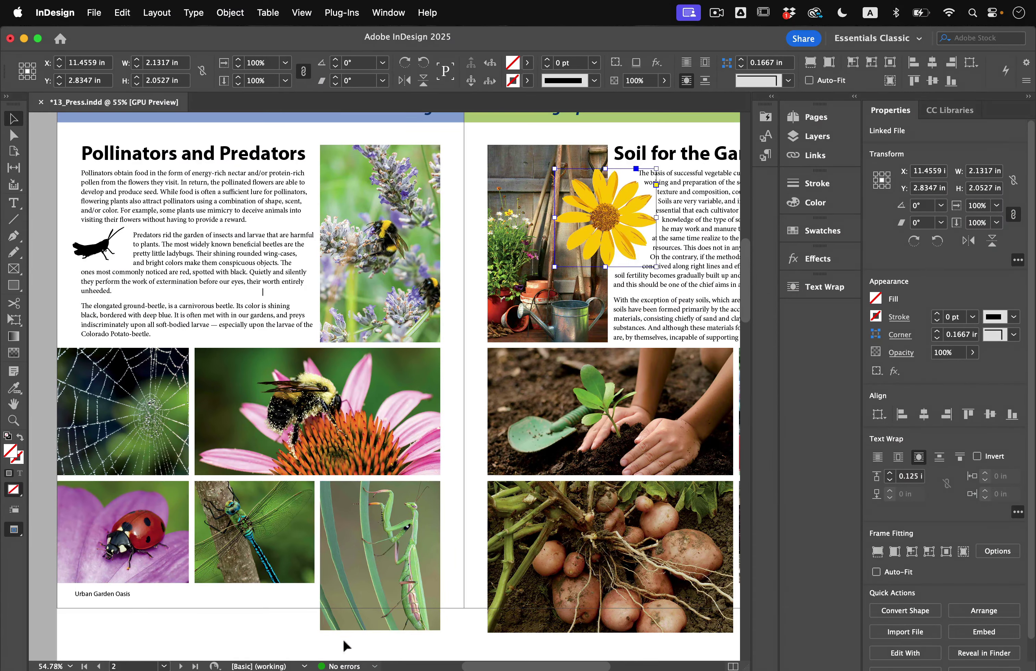
scroll(548, 620, "down", 7)
scroll(548, 620, "up", 10)
scroll(547, 619, "right", 3)
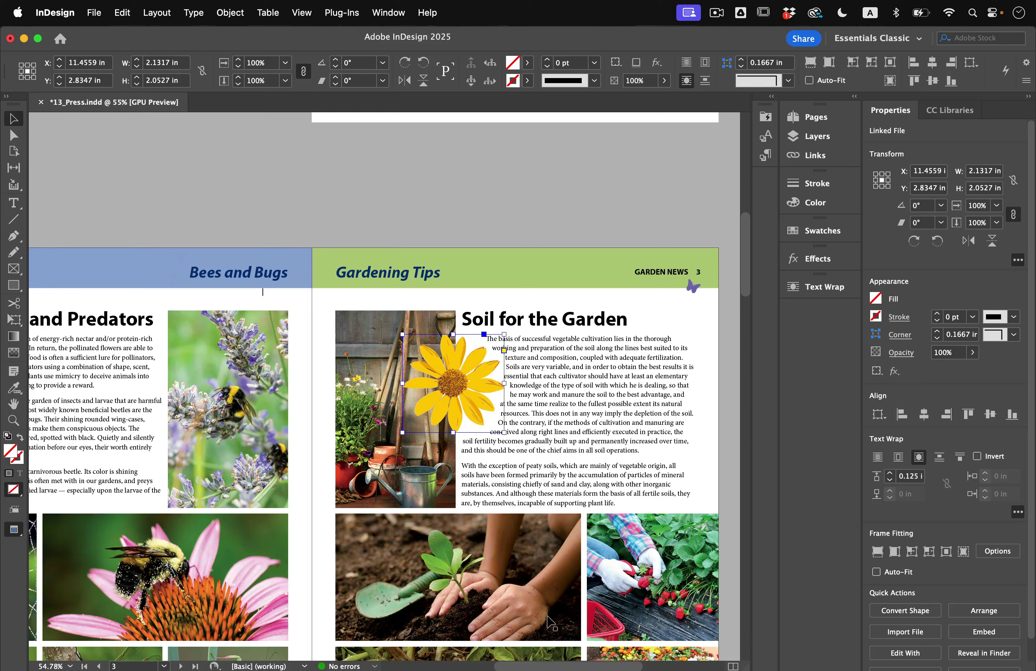
scroll(665, 374, "down", 4)
scroll(665, 374, "left", 6)
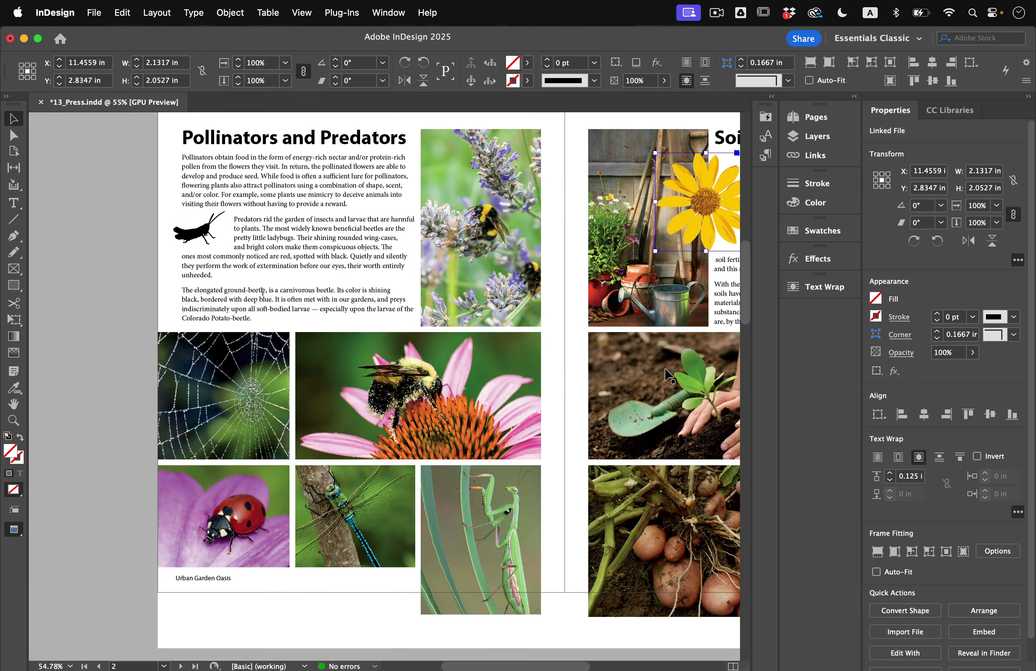
scroll(665, 374, "up", 5)
scroll(665, 374, "right", 5)
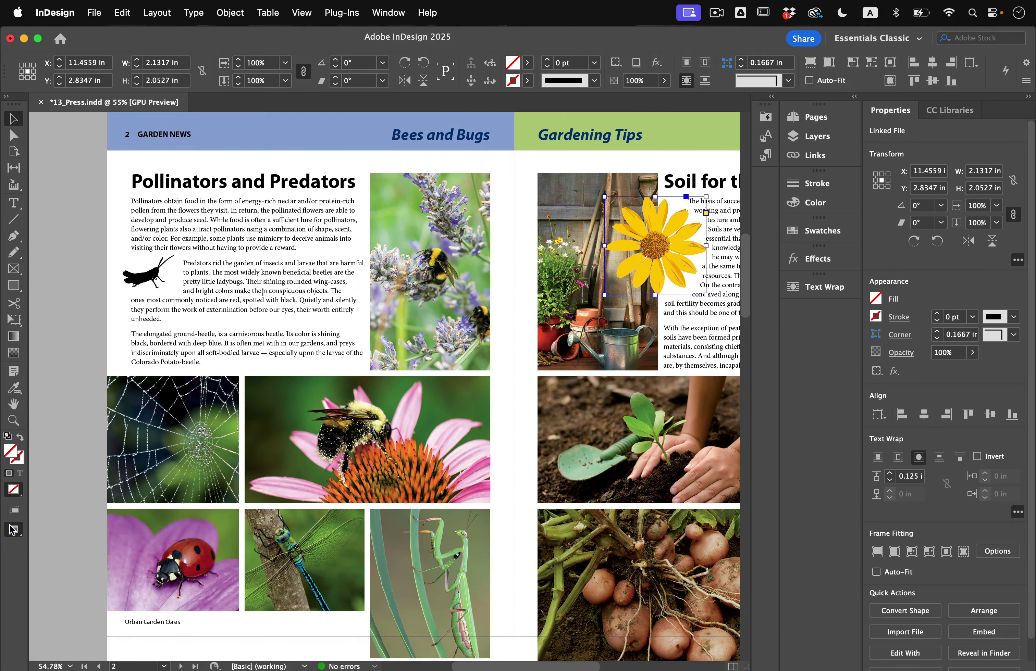
Return the spread to Normal screen mode and bring up the file commands
left_click_drag(13, 530, 63, 547)
left_click(61, 547)
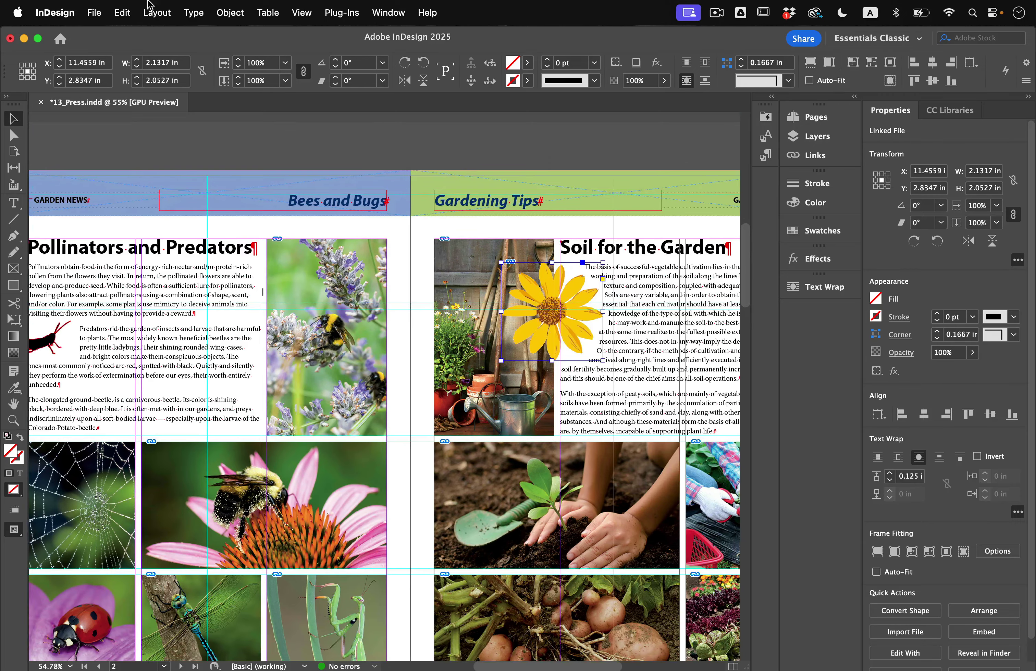
left_click(86, 5)
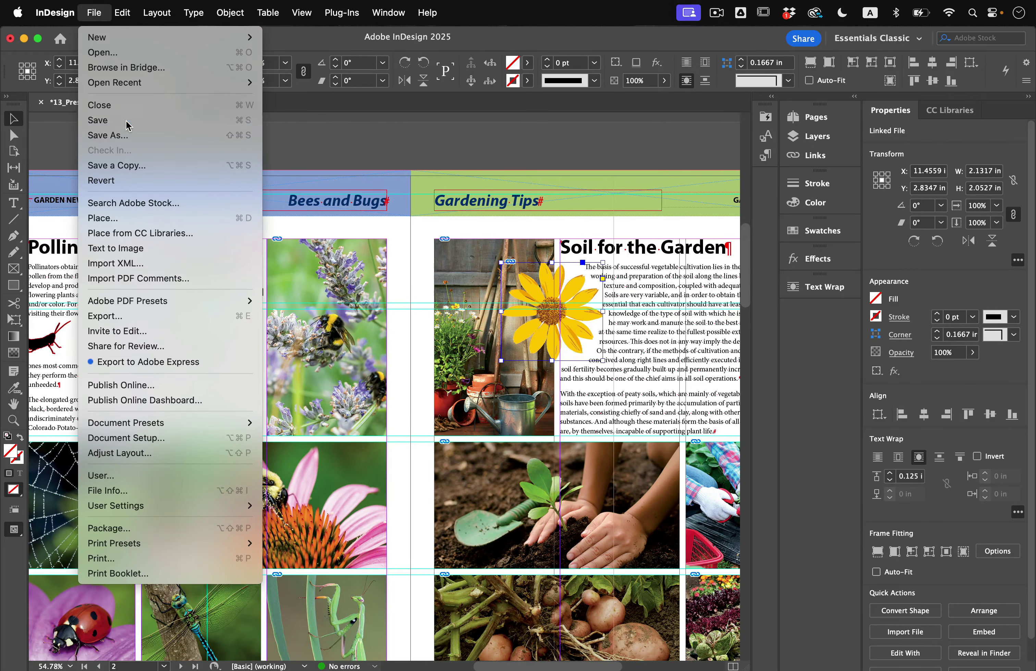